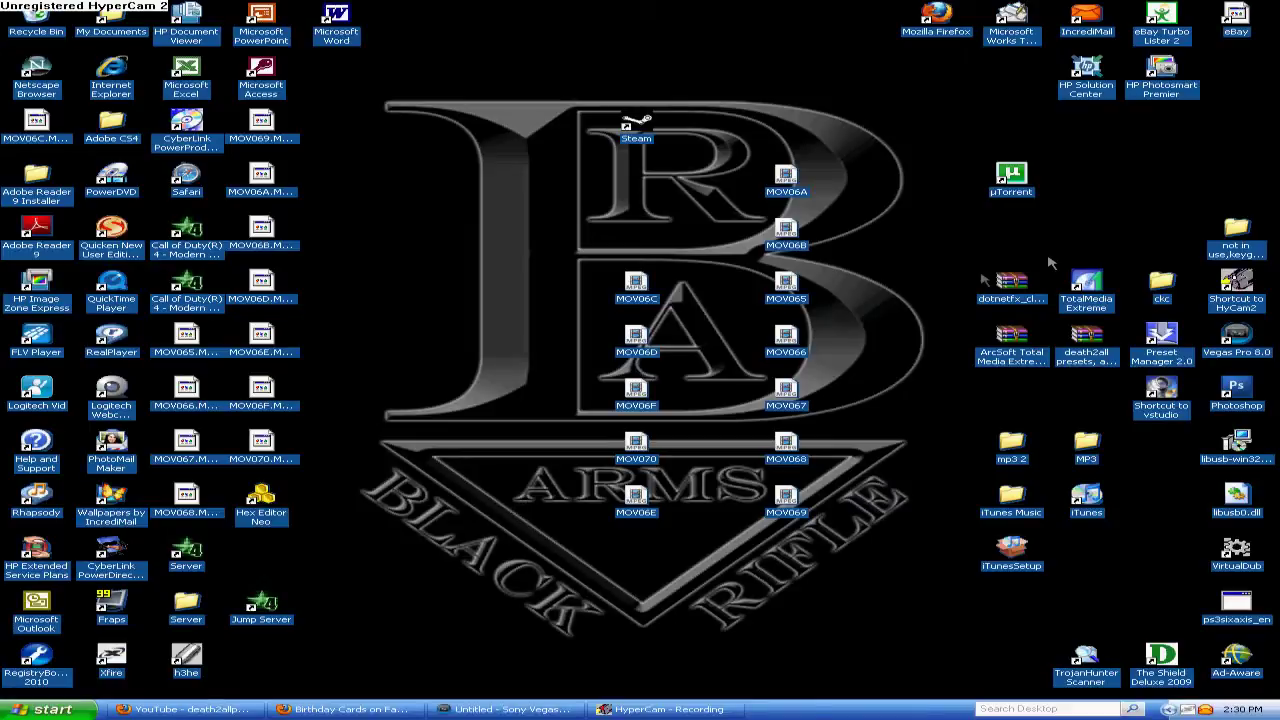
# Step: Launch Preset Manager 2.0 and open the death2all presets archive in WinRAR
pyautogui.click(1080, 339)
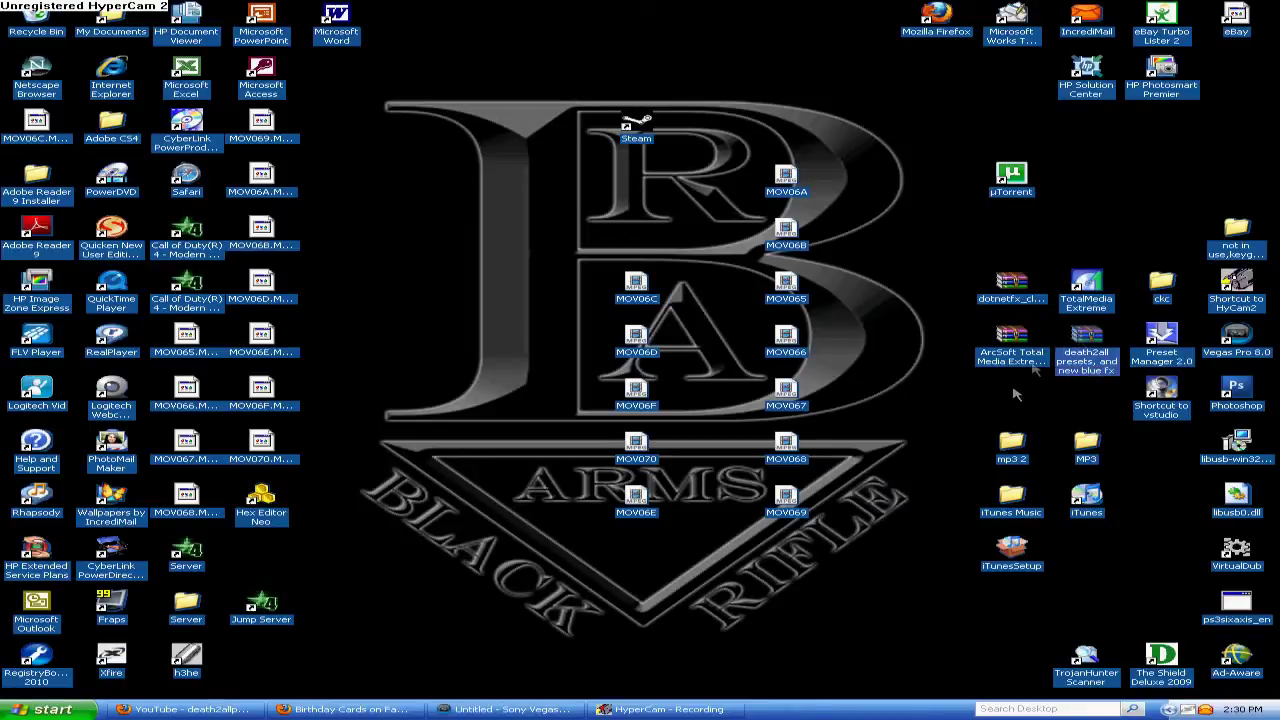
pyautogui.click(1010, 398)
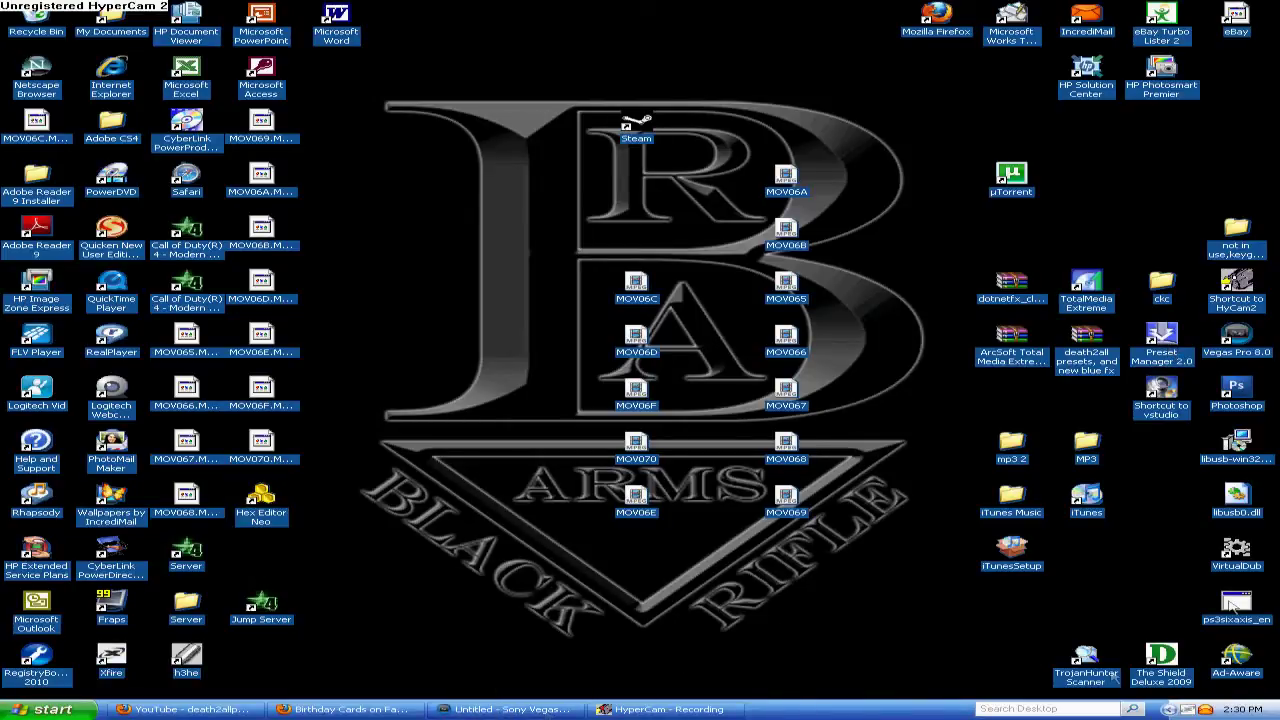
pyautogui.doubleClick(1161, 338)
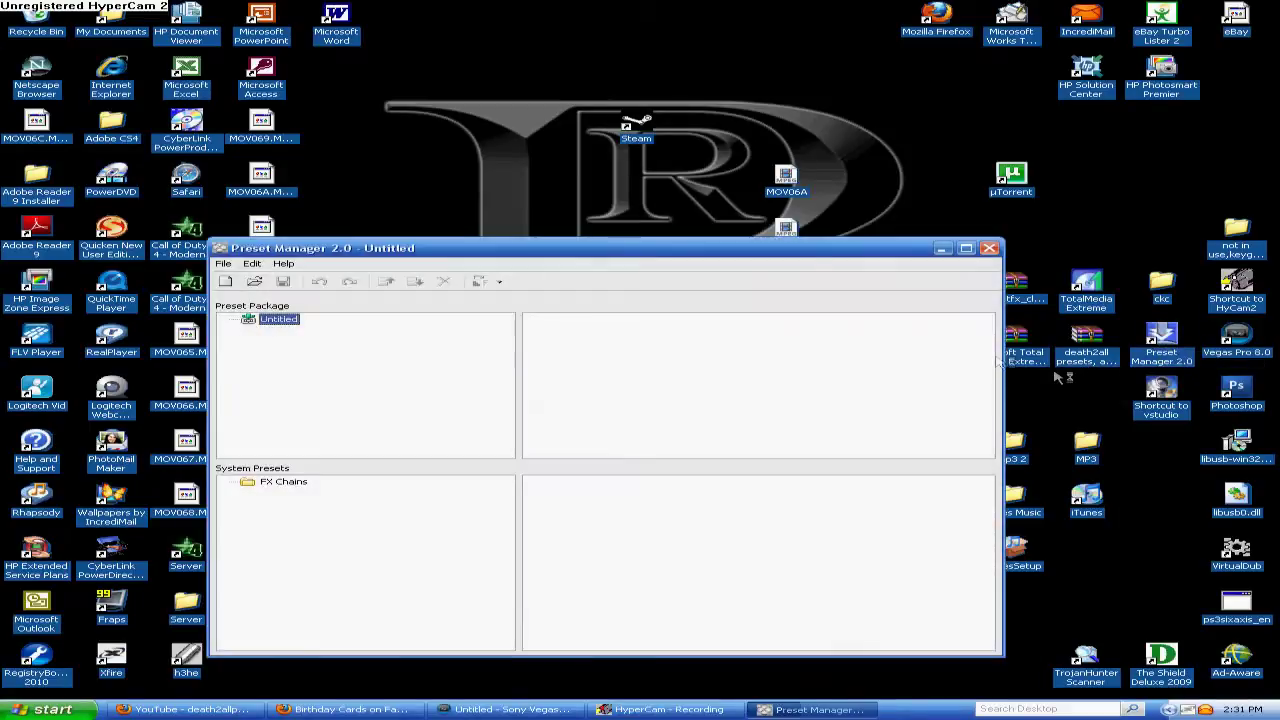
pyautogui.doubleClick(1098, 340)
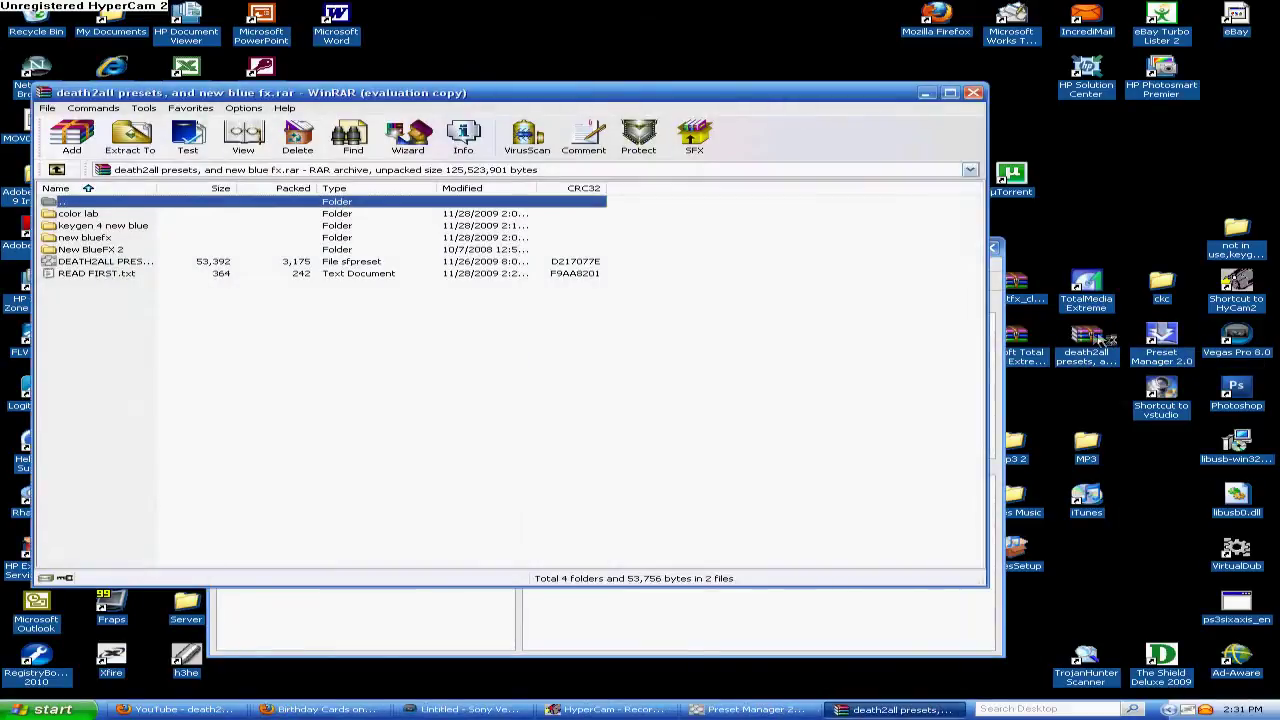
pyautogui.moveTo(405, 92); pyautogui.dragTo(886, 103)
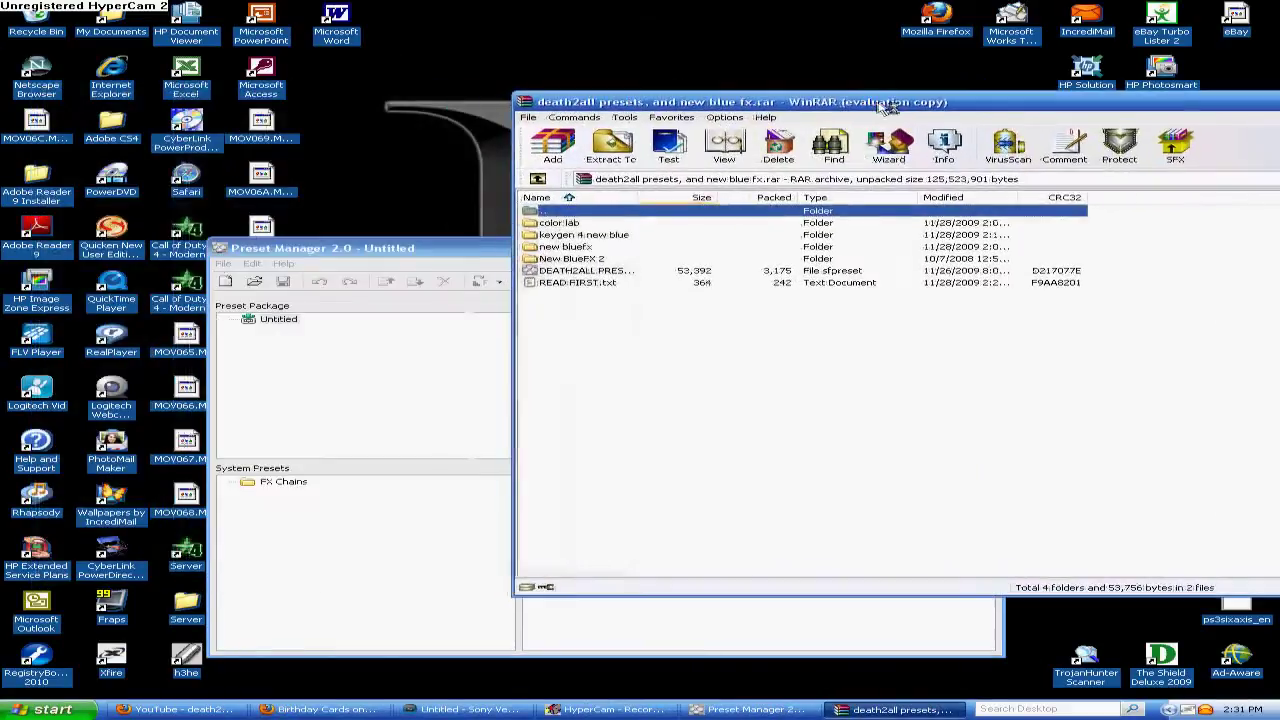
# Step: Load DEATH2ALL PRESETS.sfpreset into Preset Manager and minimize WinRAR
pyautogui.moveTo(582, 270); pyautogui.dragTo(298, 346)
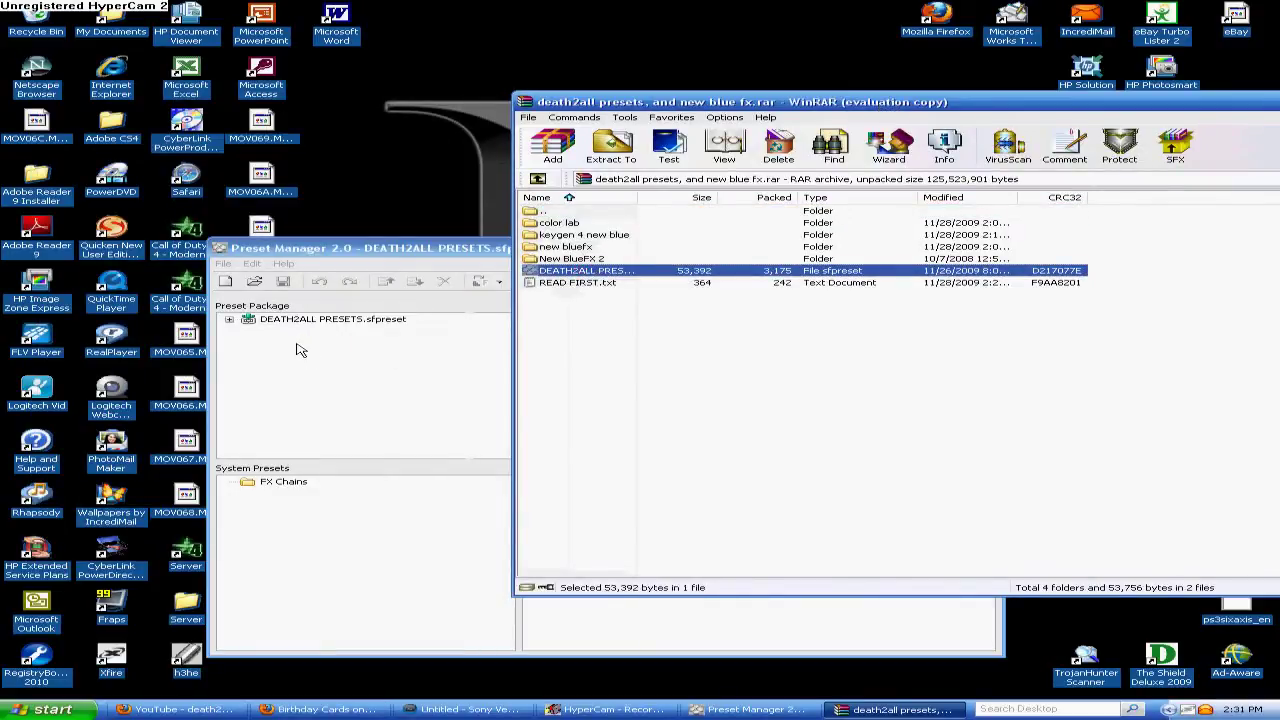
pyautogui.moveTo(1240, 101); pyautogui.dragTo(1036, 104)
pyautogui.click(1212, 104)
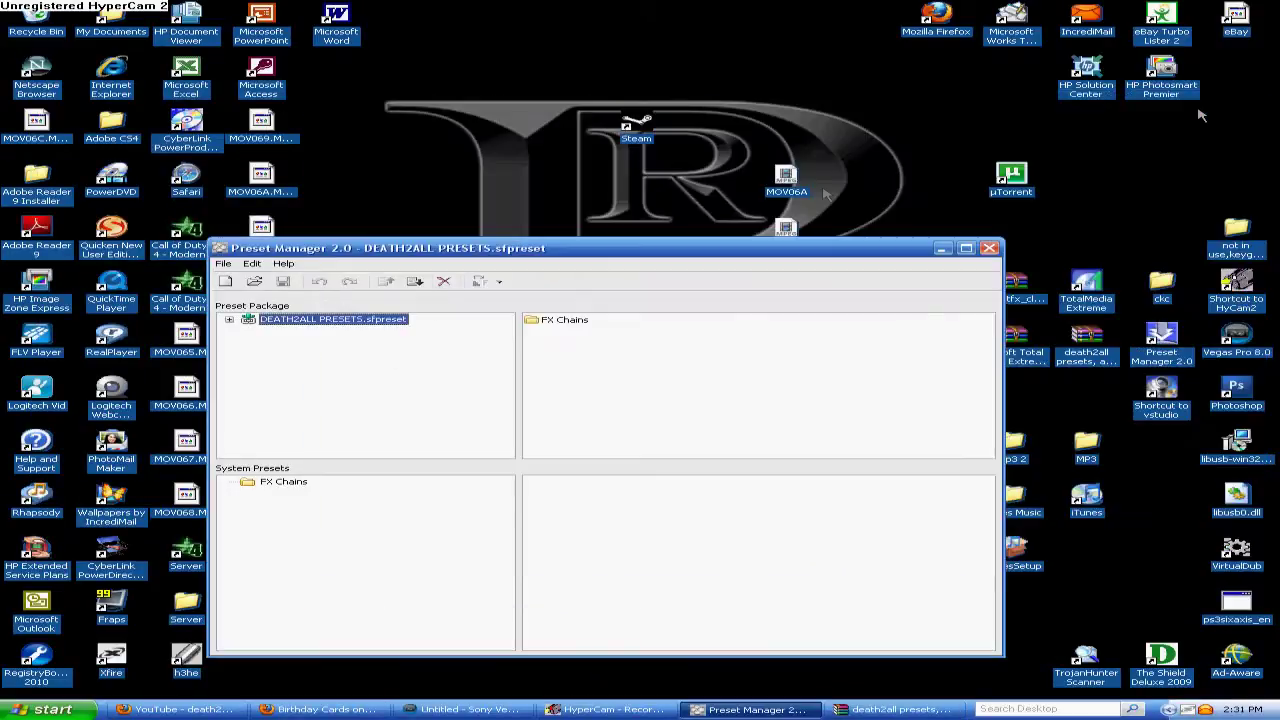
# Step: Open the package's FX Chains and drag nearly all its presets onto System Presets FX Chains
pyautogui.click(556, 320)
pyautogui.click(556, 320)
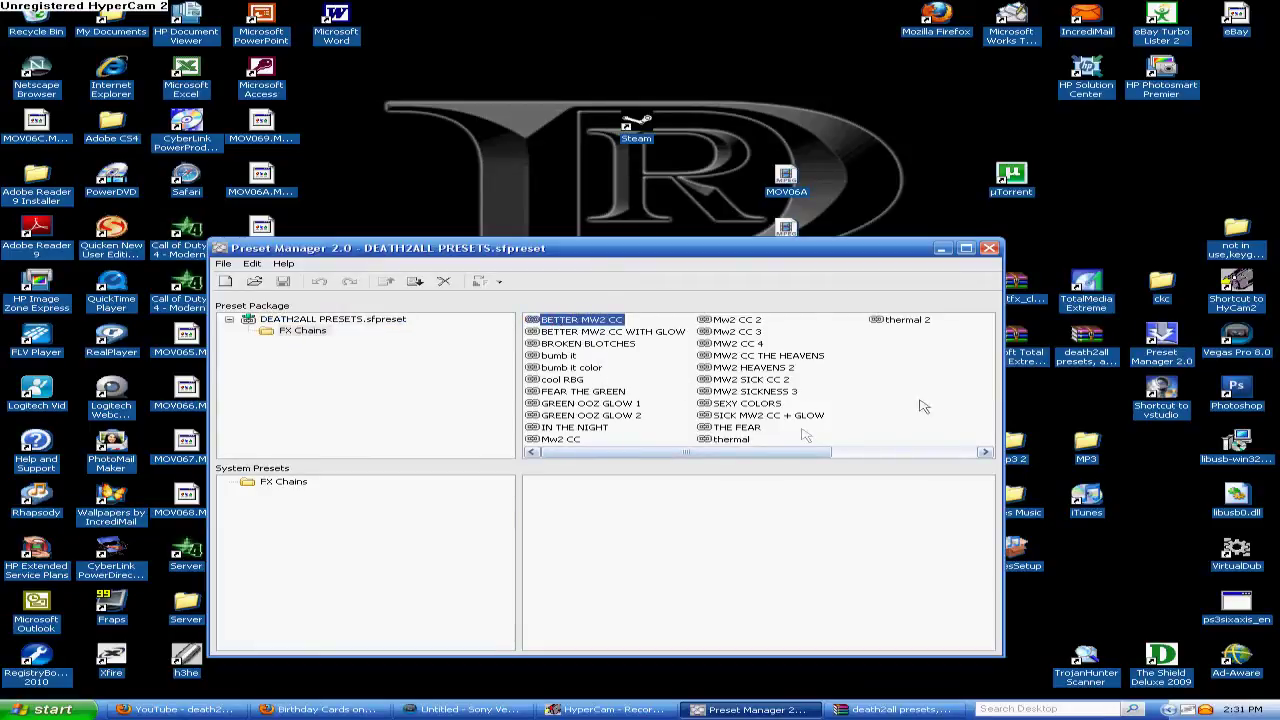
pyautogui.moveTo(944, 436); pyautogui.dragTo(496, 464)
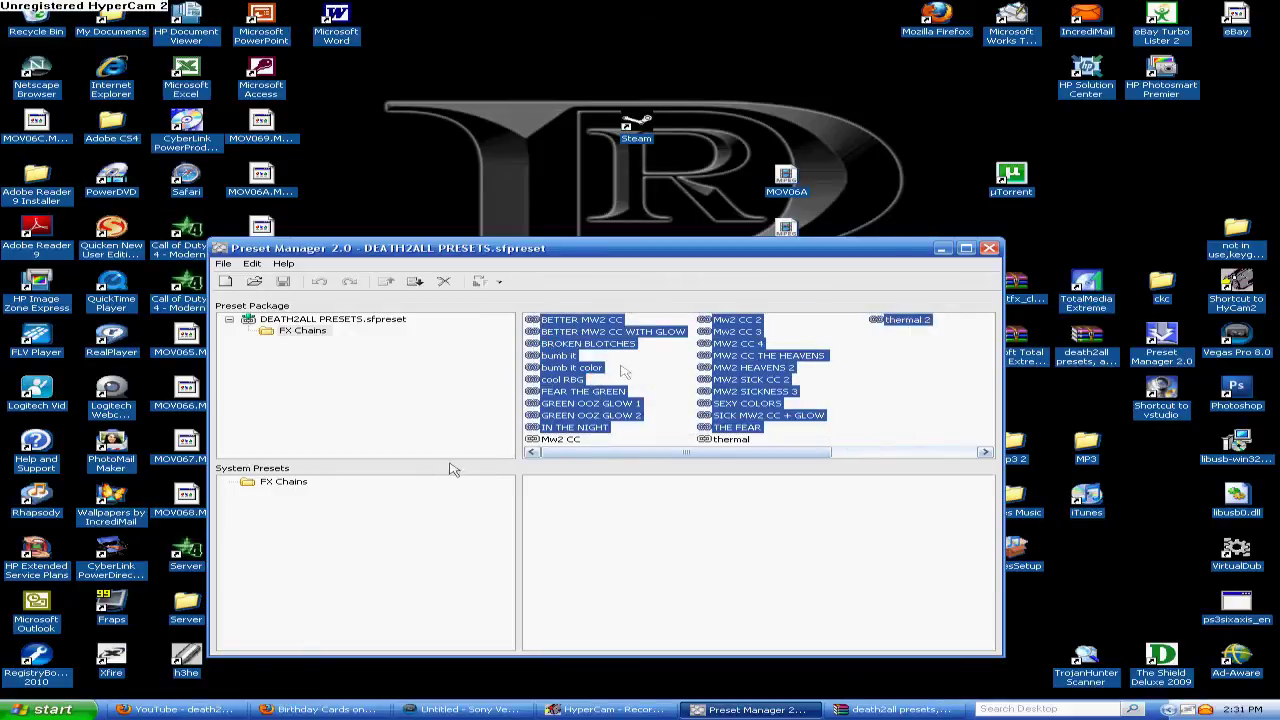
pyautogui.moveTo(590, 326); pyautogui.dragTo(679, 545)
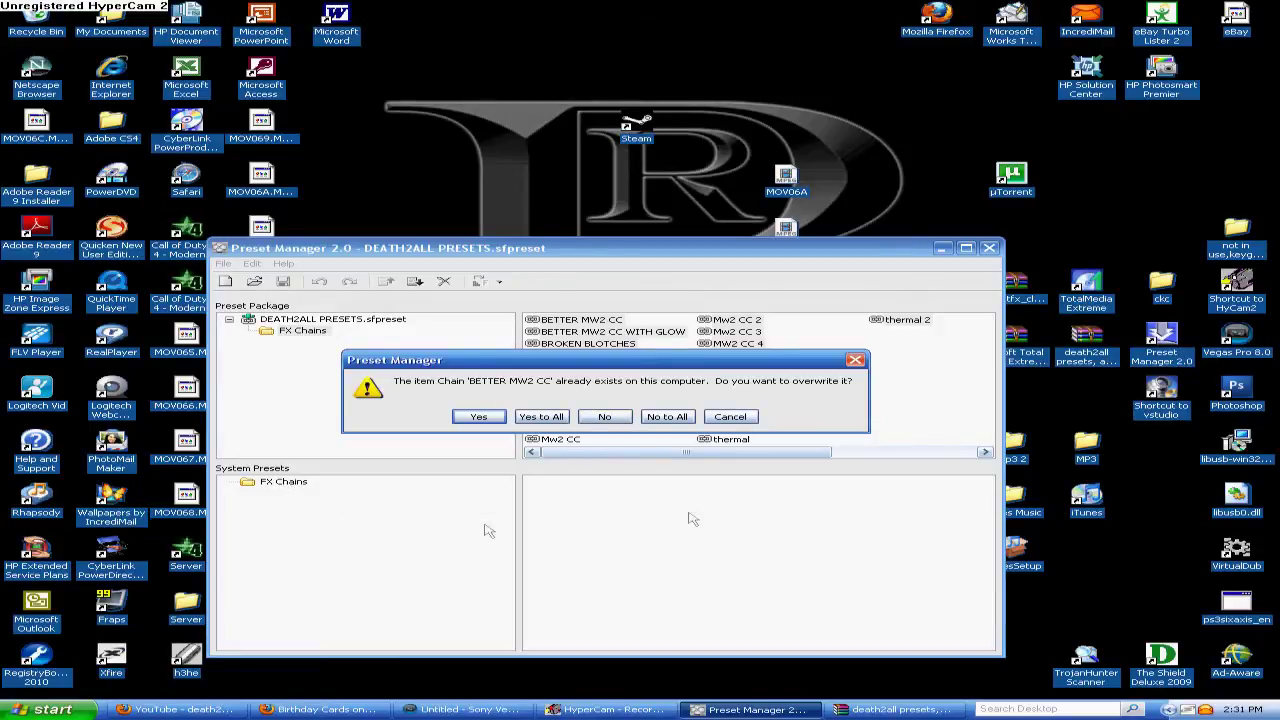
# Step: Answer No to All on the overwrite prompt and show the System Presets FX Chains
pyautogui.click(616, 423)
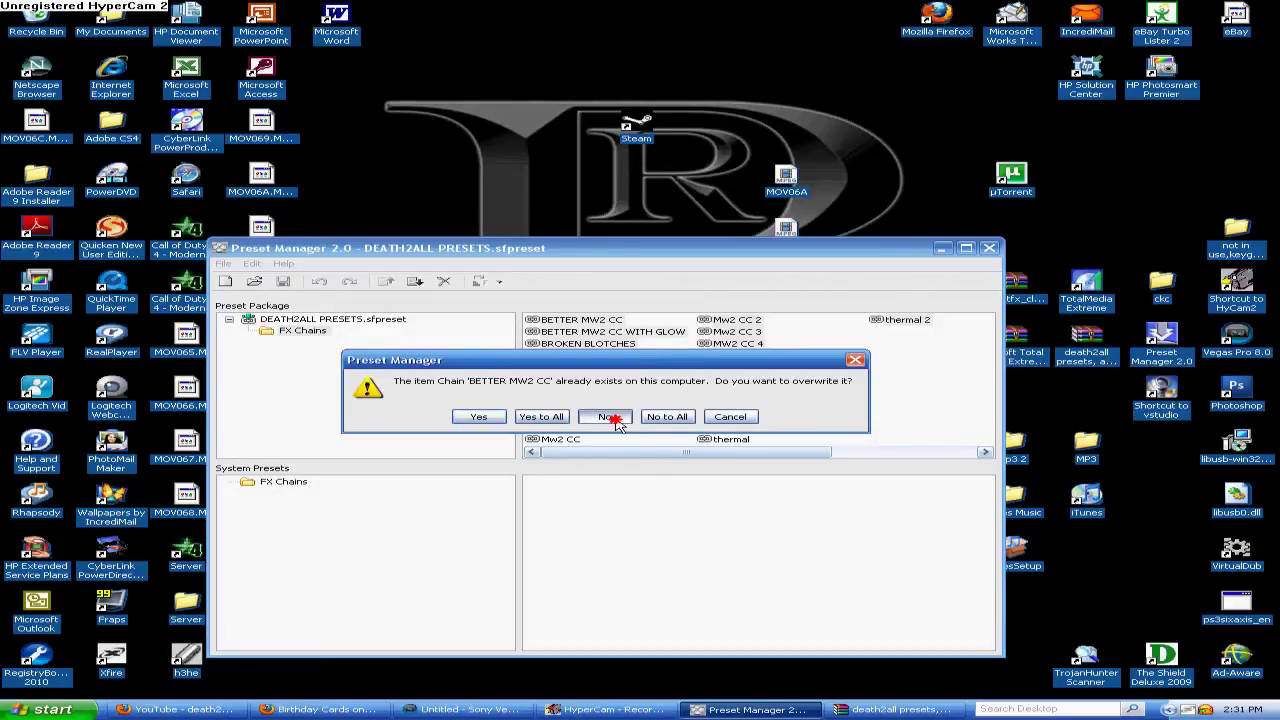
pyautogui.click(667, 416)
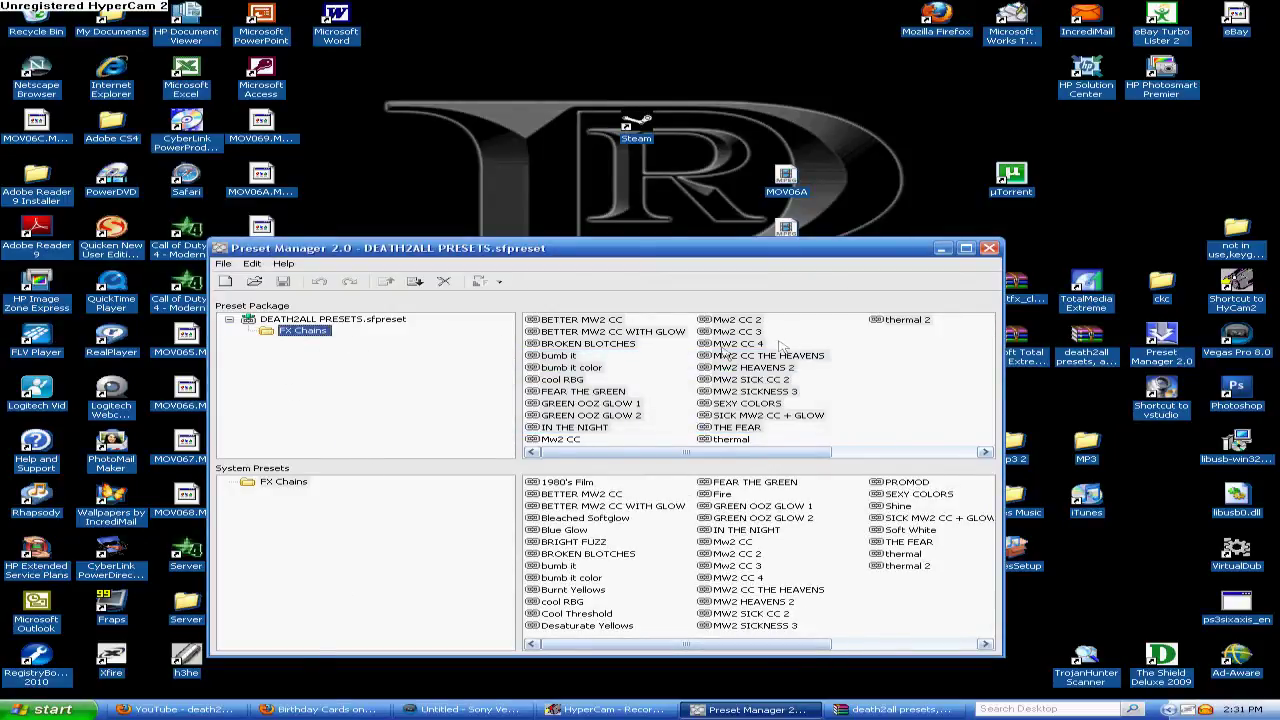
pyautogui.click(288, 482)
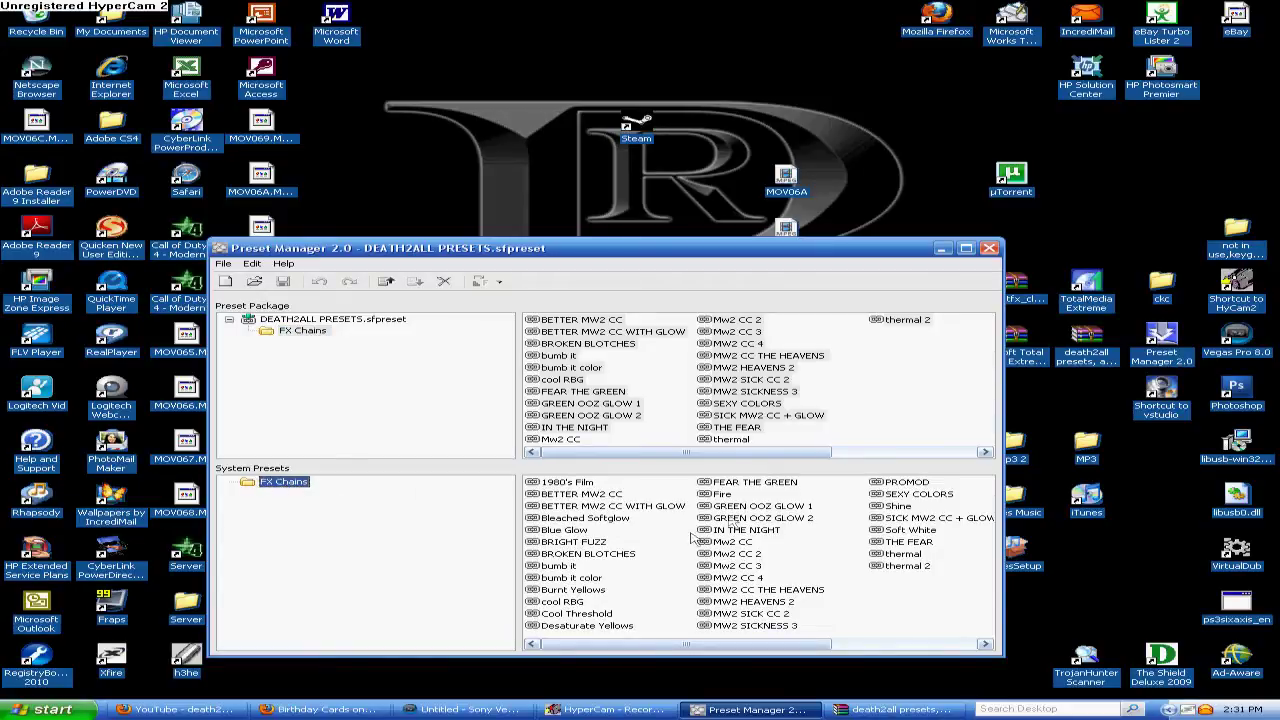
# Step: Browse the system chains, such as BETTER MW2 CC WITH GLOW and thermal 2
pyautogui.moveTo(662, 644)
pyautogui.mouseDown()
pyautogui.moveTo(910, 640)
pyautogui.moveTo(655, 637)
pyautogui.mouseUp()
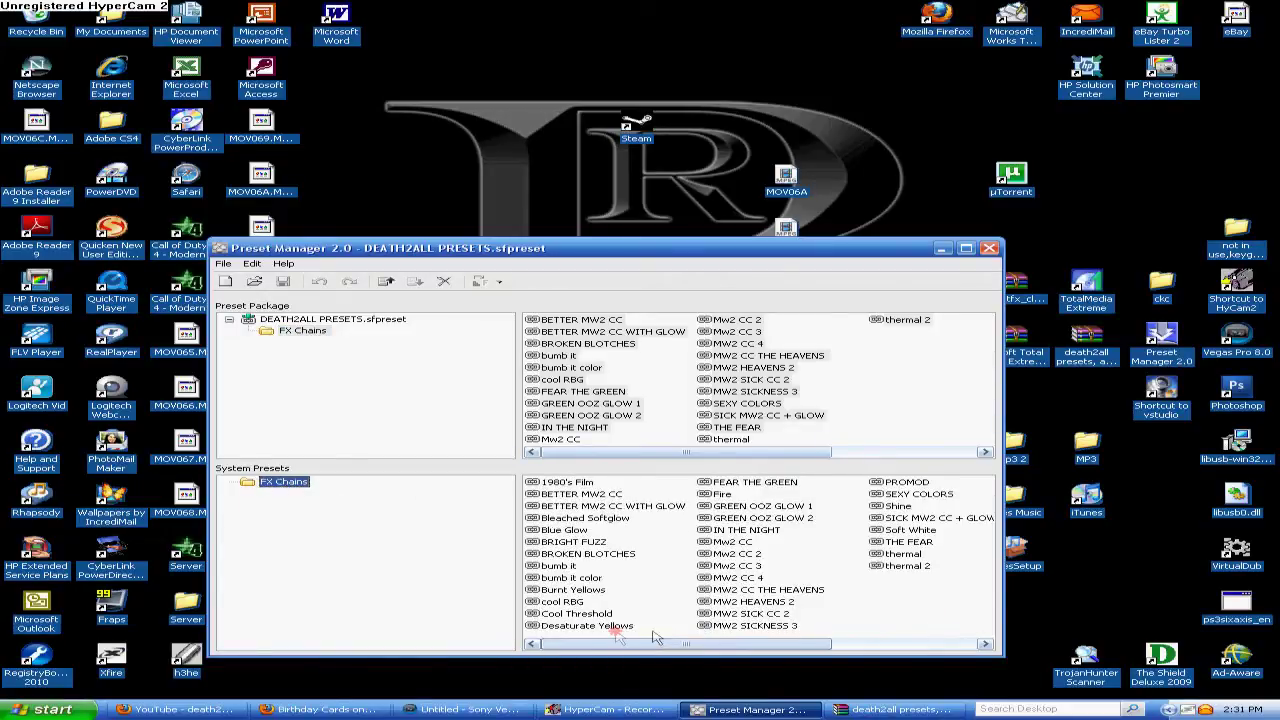
pyautogui.moveTo(950, 630); pyautogui.dragTo(898, 565)
pyautogui.click(590, 507)
pyautogui.click(450, 517)
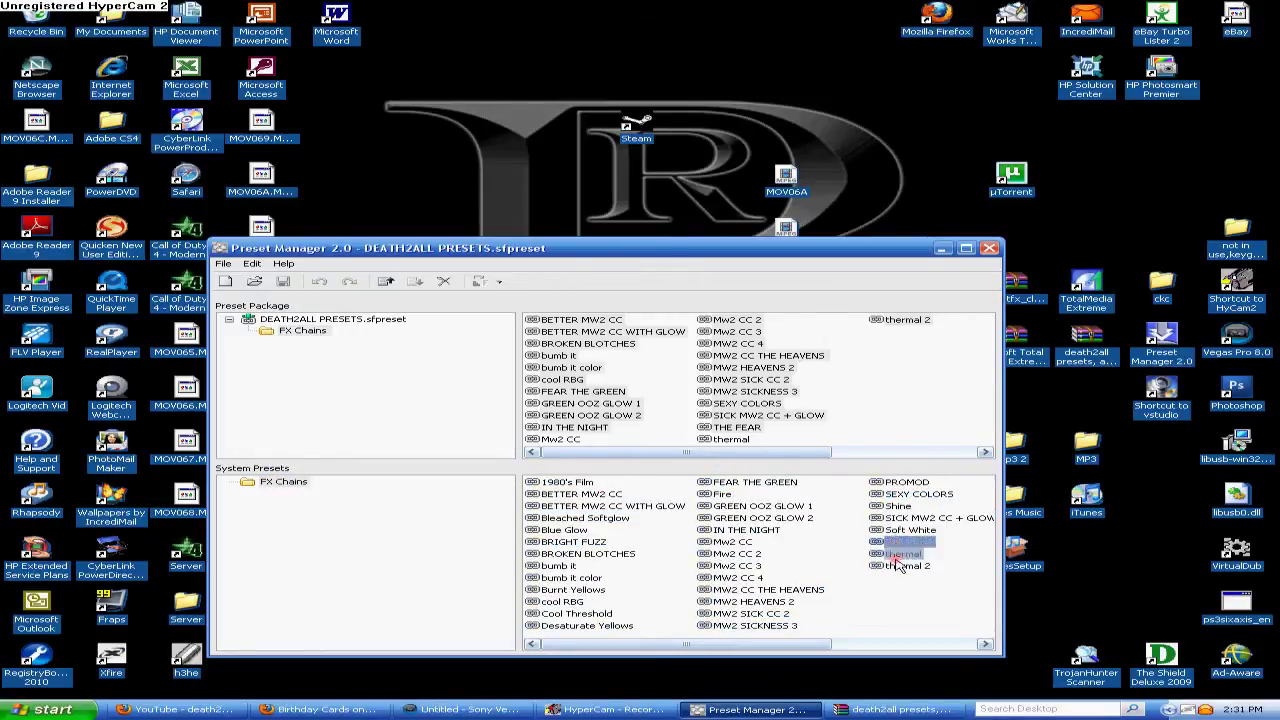
pyautogui.click(899, 568)
pyautogui.moveTo(700, 645)
pyautogui.mouseDown()
pyautogui.moveTo(857, 645)
pyautogui.moveTo(690, 645)
pyautogui.mouseUp()
# Step: Return to the package's FX Chains folder and close Preset Manager
pyautogui.click(625, 430)
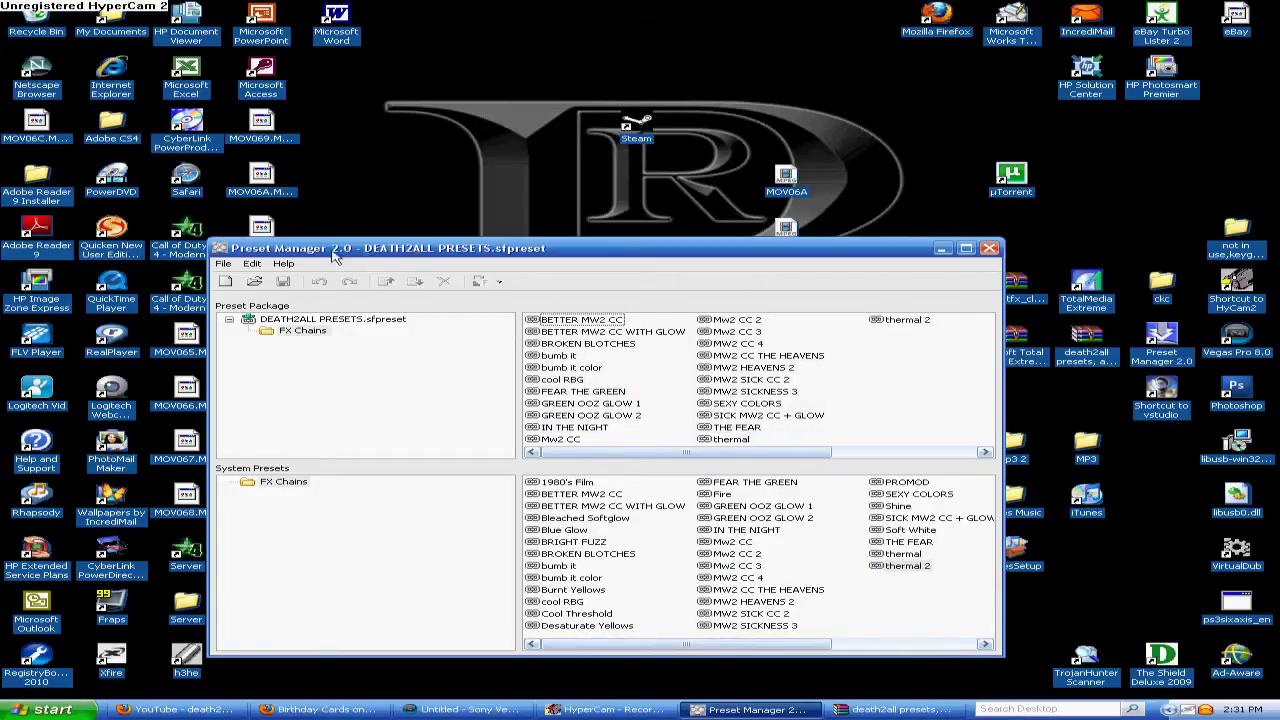
pyautogui.click(304, 330)
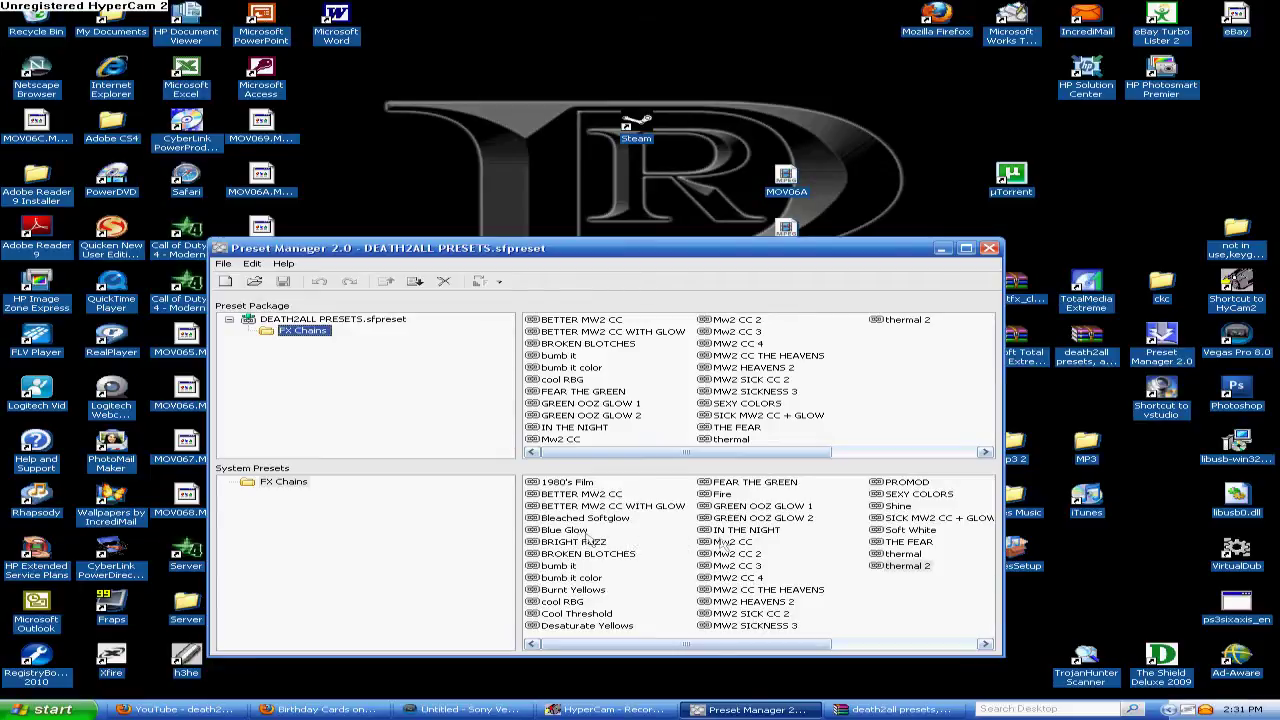
pyautogui.click(989, 248)
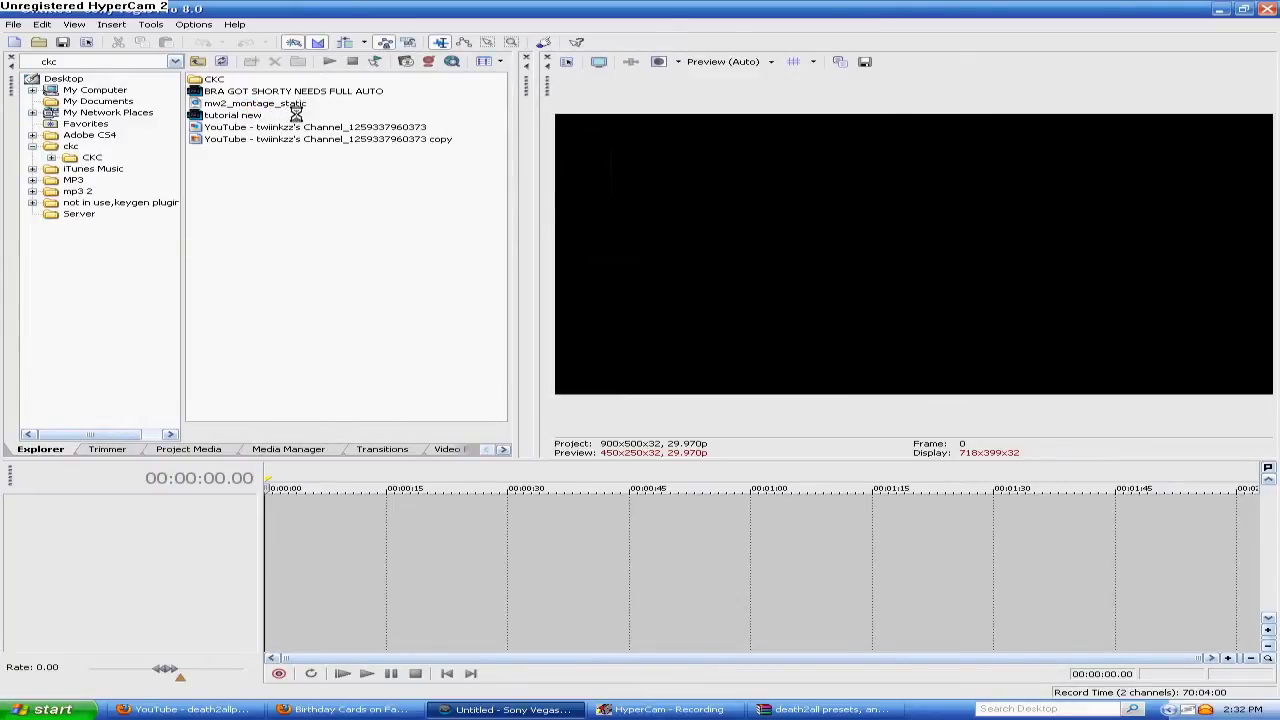
# Step: Add the YouTube channel screenshot from mw2_montage_static to the timeline and play it
pyautogui.click(296, 106)
pyautogui.moveTo(272, 132); pyautogui.dragTo(285, 518)
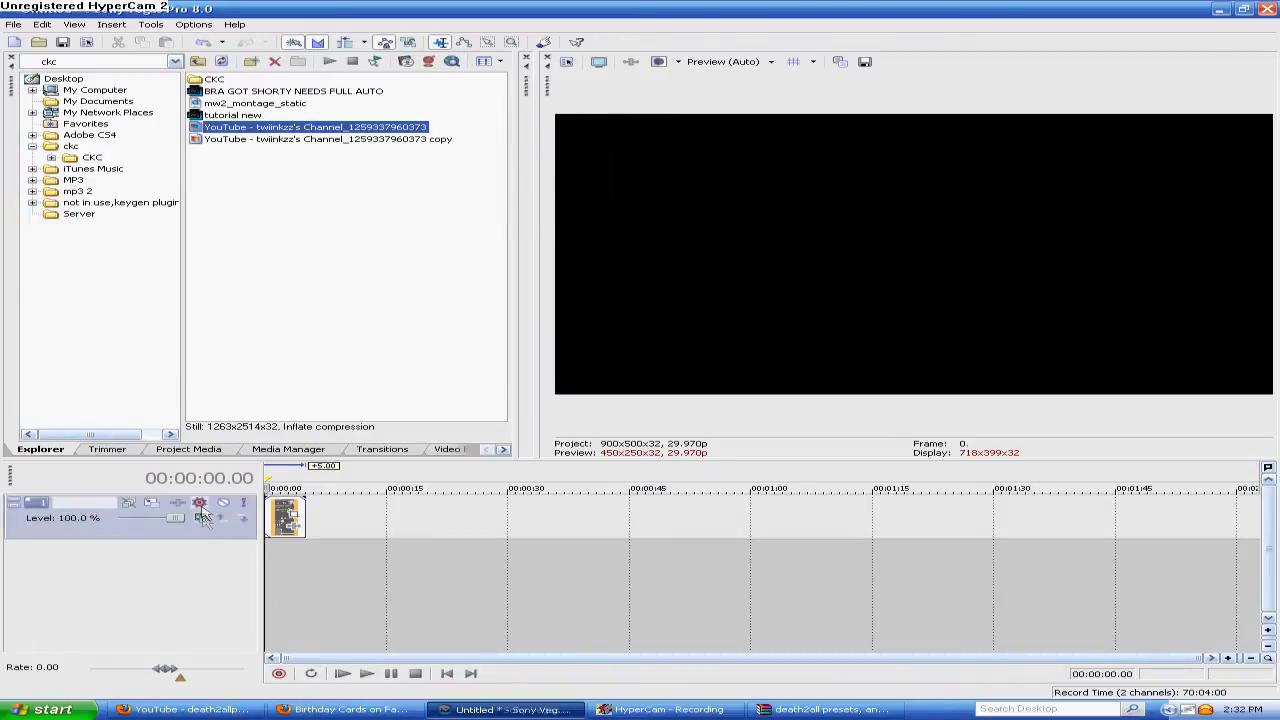
pyautogui.click(282, 576)
pyautogui.press('space')
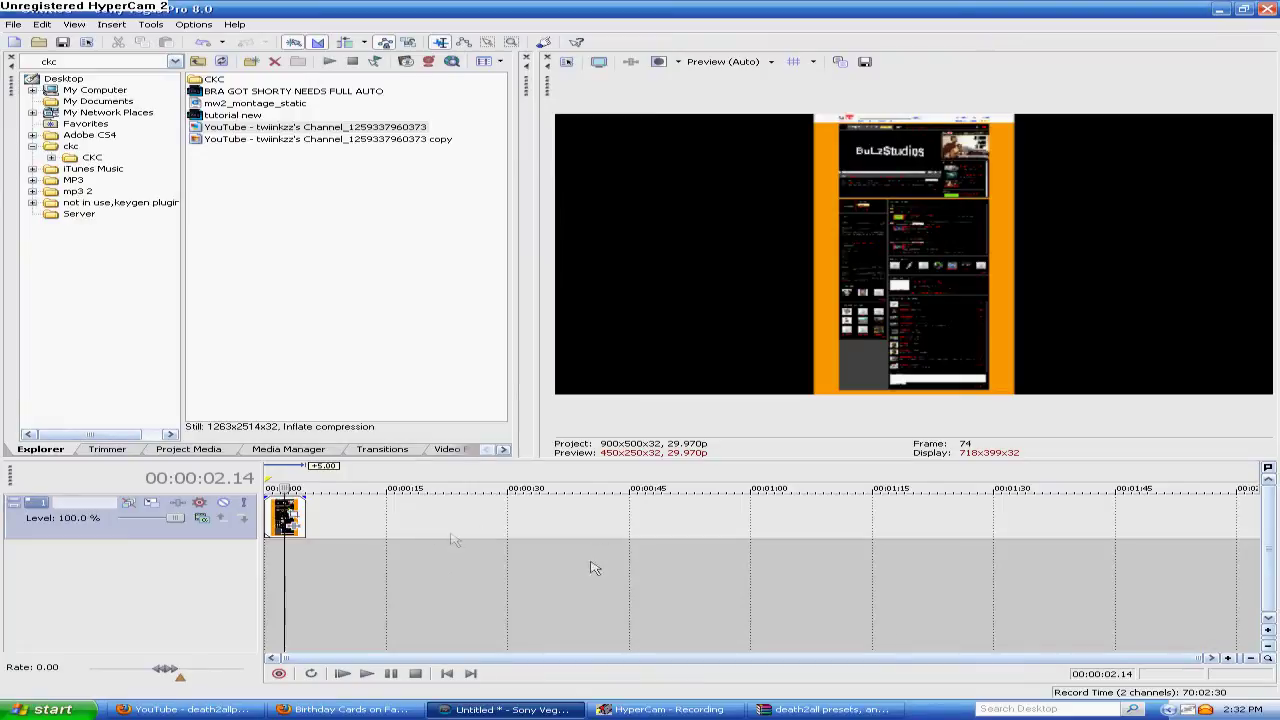
# Step: Scroll the timeline back to the start and make the video track taller
pyautogui.click(1208, 659)
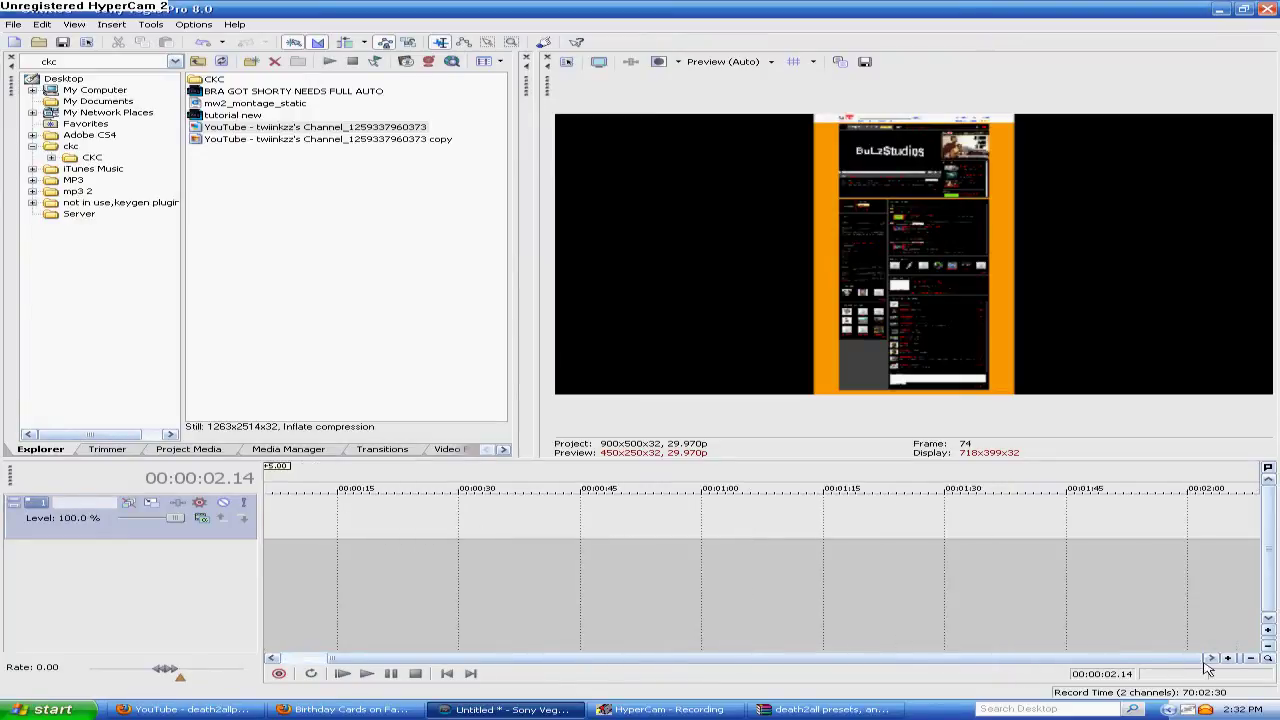
pyautogui.moveTo(1196, 662); pyautogui.dragTo(283, 658)
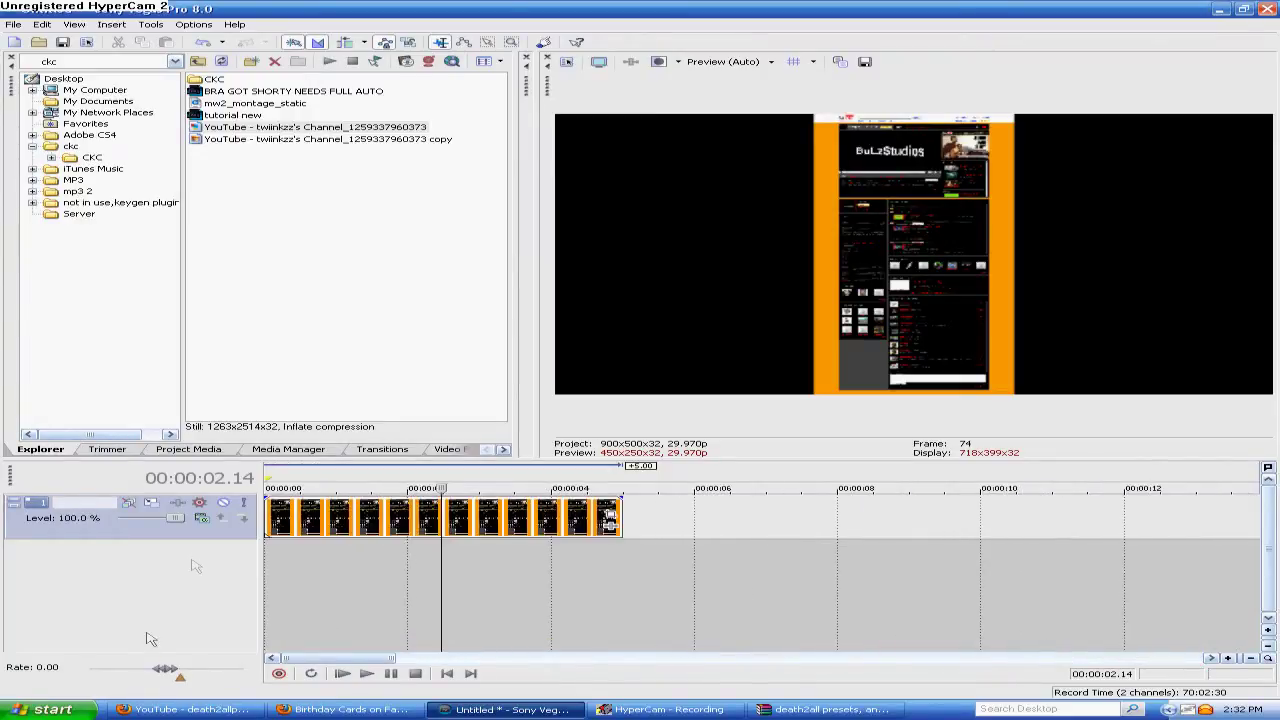
pyautogui.moveTo(190, 538)
pyautogui.mouseDown()
pyautogui.moveTo(171, 548)
pyautogui.moveTo(171, 589)
pyautogui.moveTo(171, 553)
pyautogui.mouseUp()
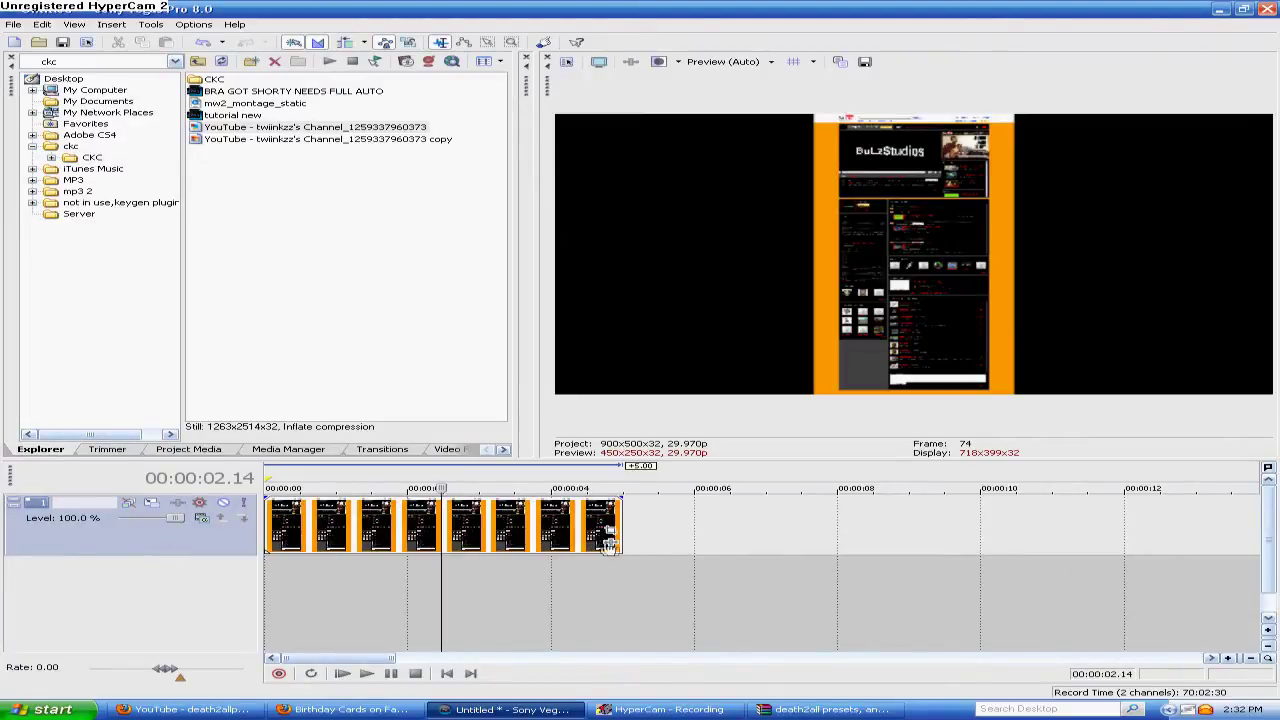
# Step: Open the clip's Event FX chooser and go to FX > Filter Packages
pyautogui.click(610, 540)
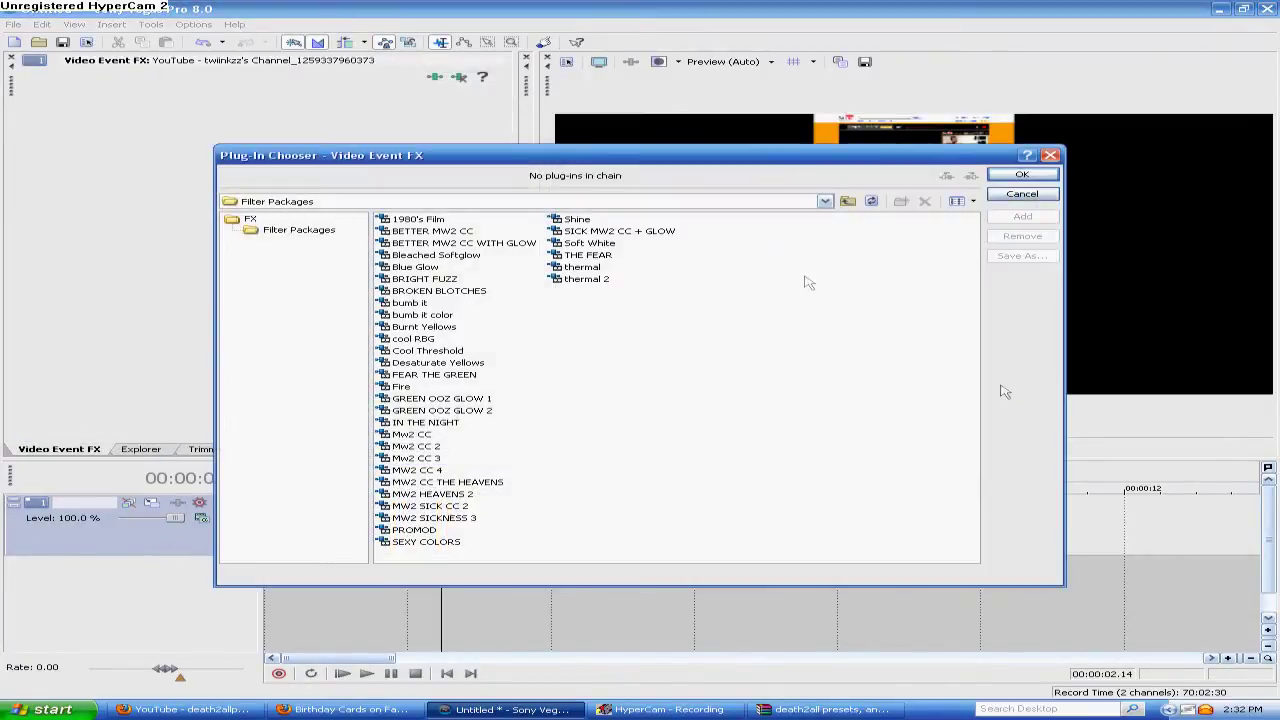
pyautogui.doubleClick(249, 220)
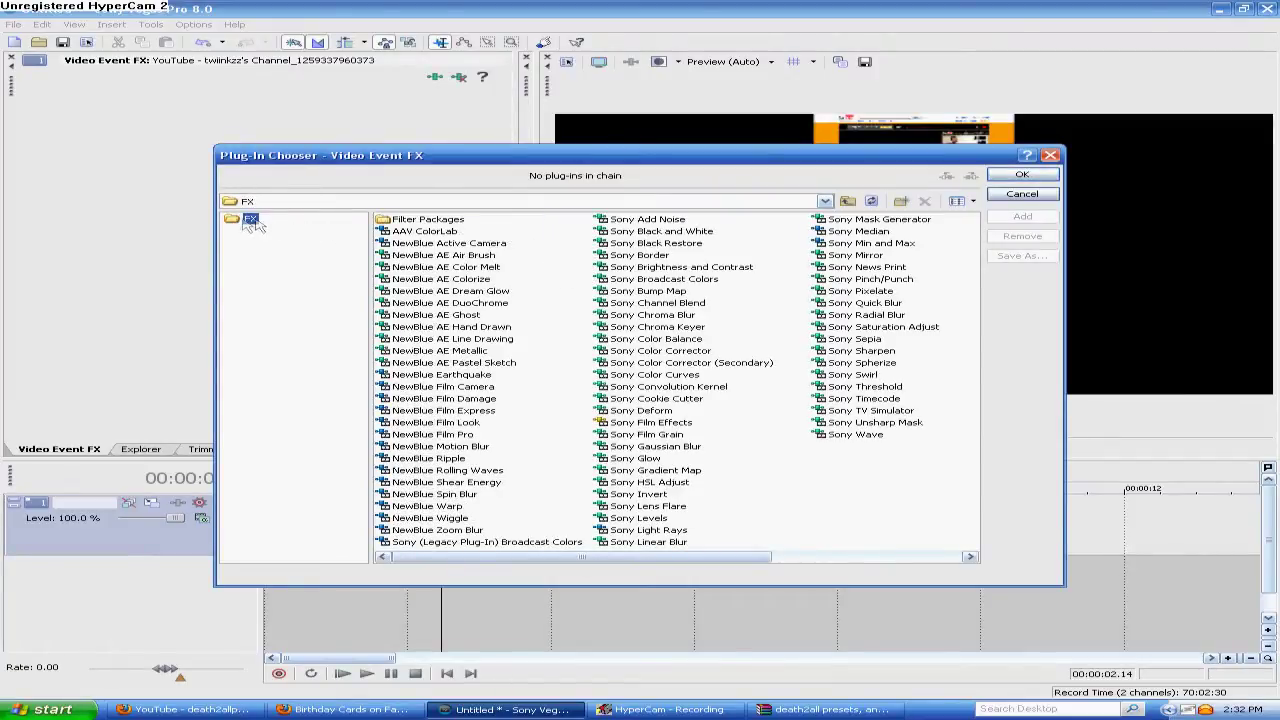
pyautogui.doubleClick(413, 218)
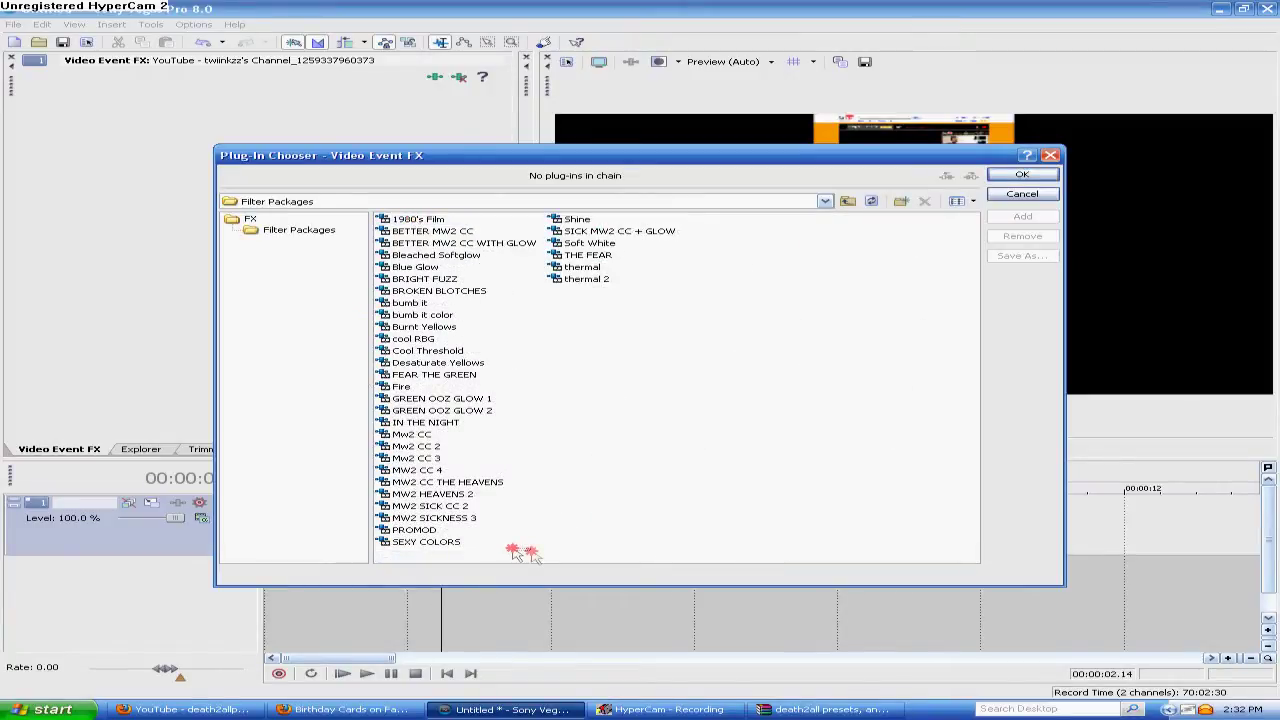
pyautogui.moveTo(514, 550); pyautogui.dragTo(414, 212)
pyautogui.moveTo(842, 527); pyautogui.dragTo(413, 220)
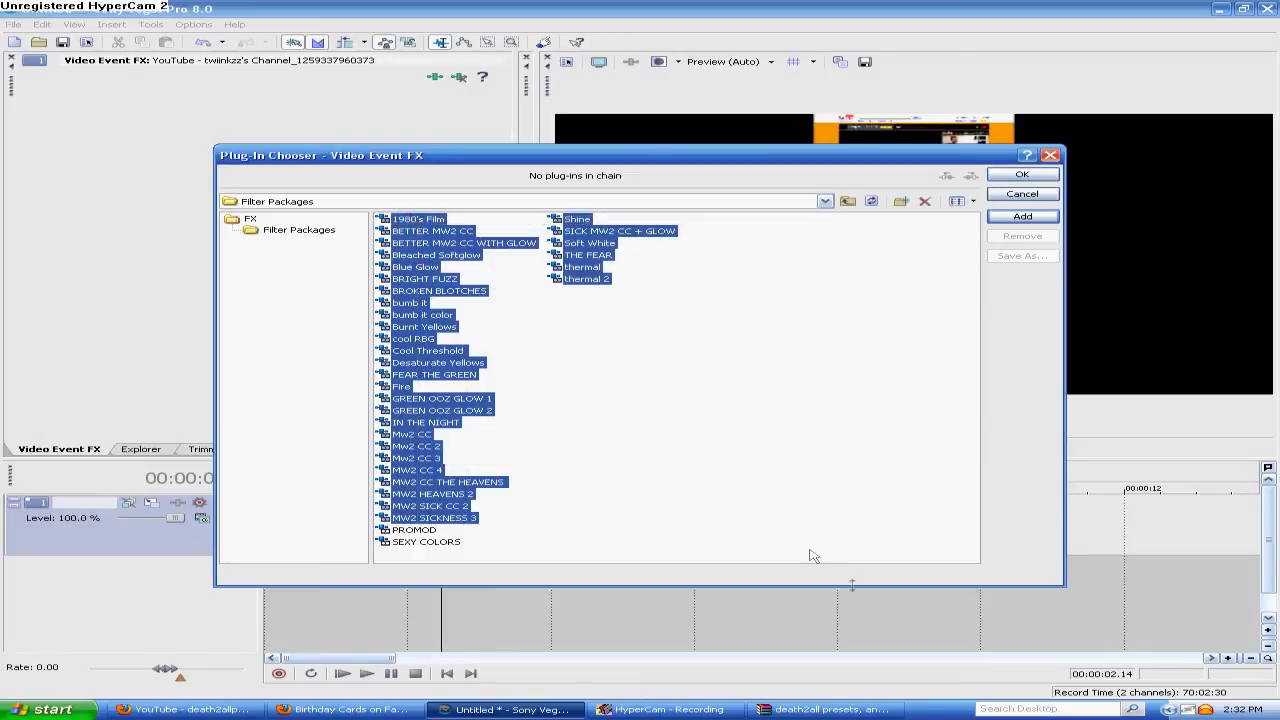
pyautogui.moveTo(809, 554); pyautogui.dragTo(268, 263)
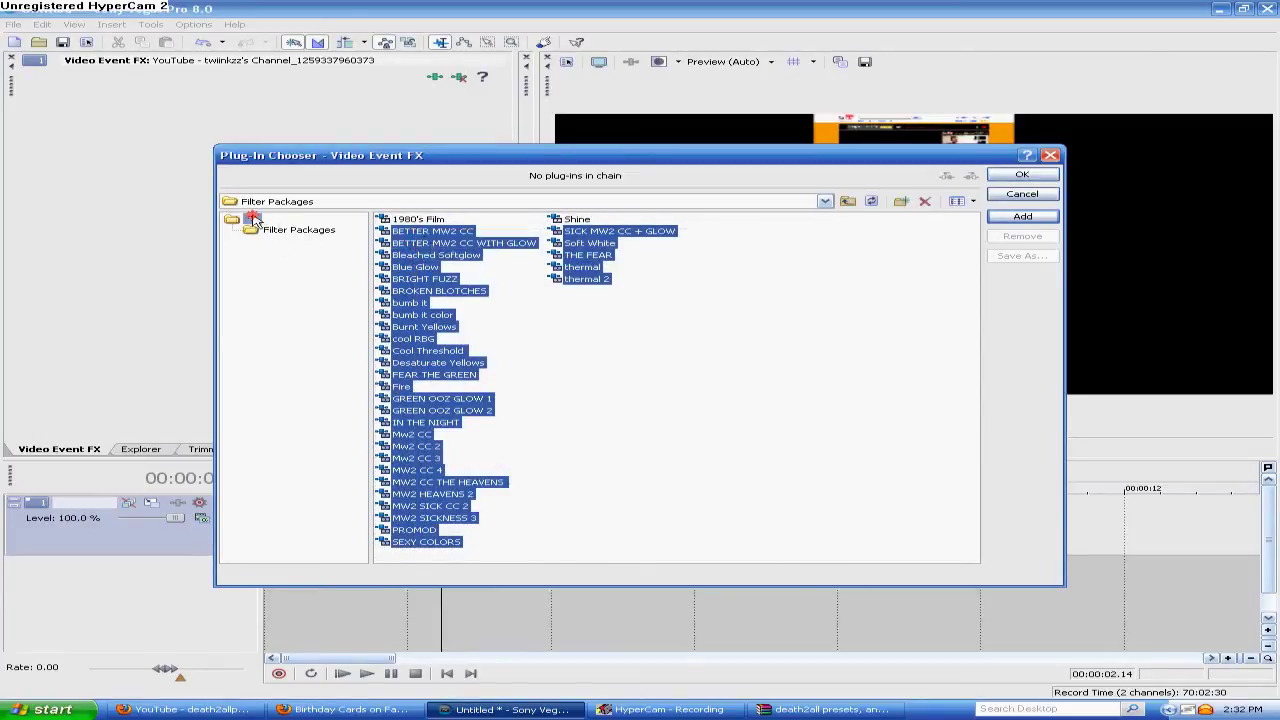
# Step: Reopen Filter Packages from the FX list and select every imported package
pyautogui.click(250, 219)
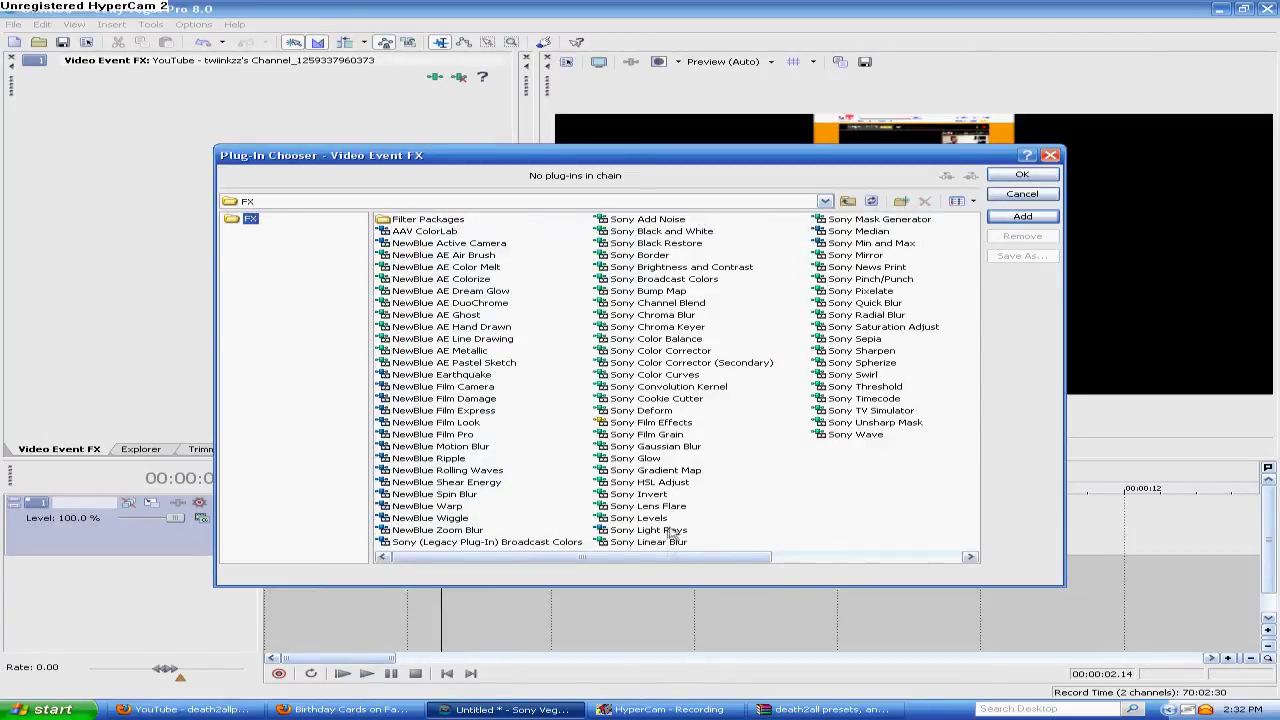
pyautogui.doubleClick(422, 219)
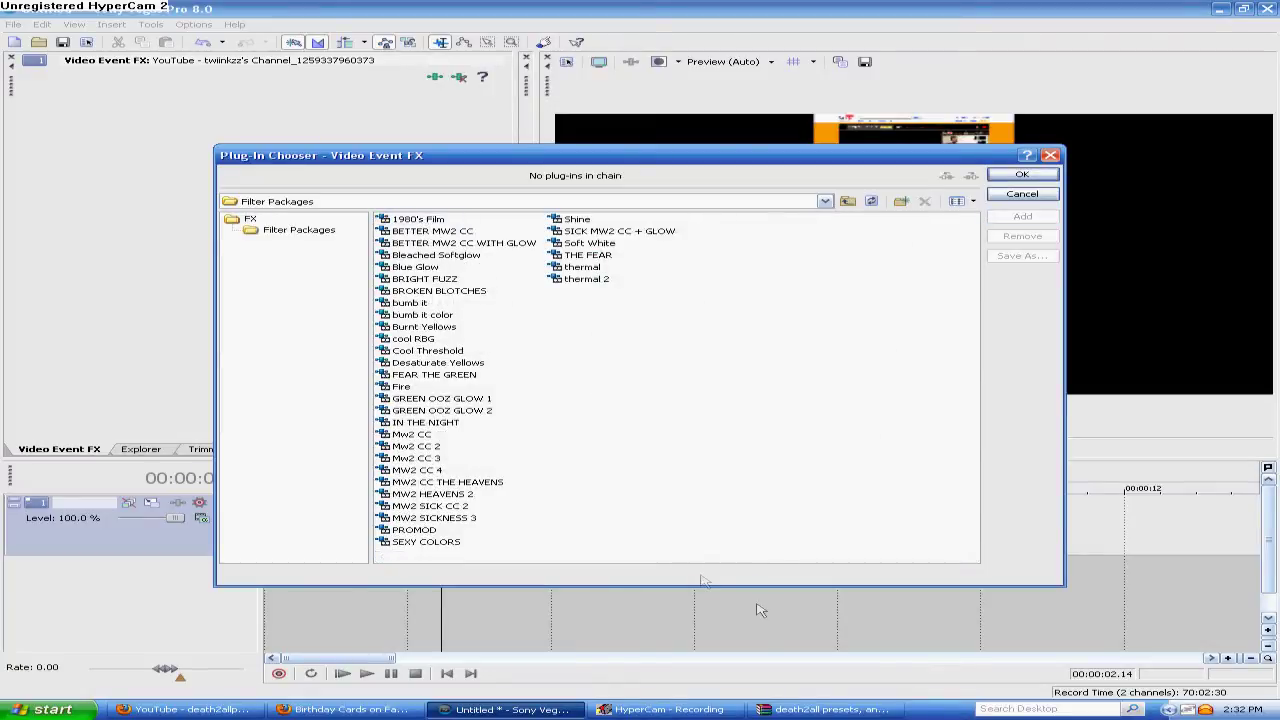
pyautogui.moveTo(688, 548); pyautogui.dragTo(435, 232)
pyautogui.moveTo(663, 554); pyautogui.dragTo(410, 215)
pyautogui.moveTo(645, 549); pyautogui.dragTo(478, 226)
pyautogui.click(560, 366)
pyautogui.click(421, 304)
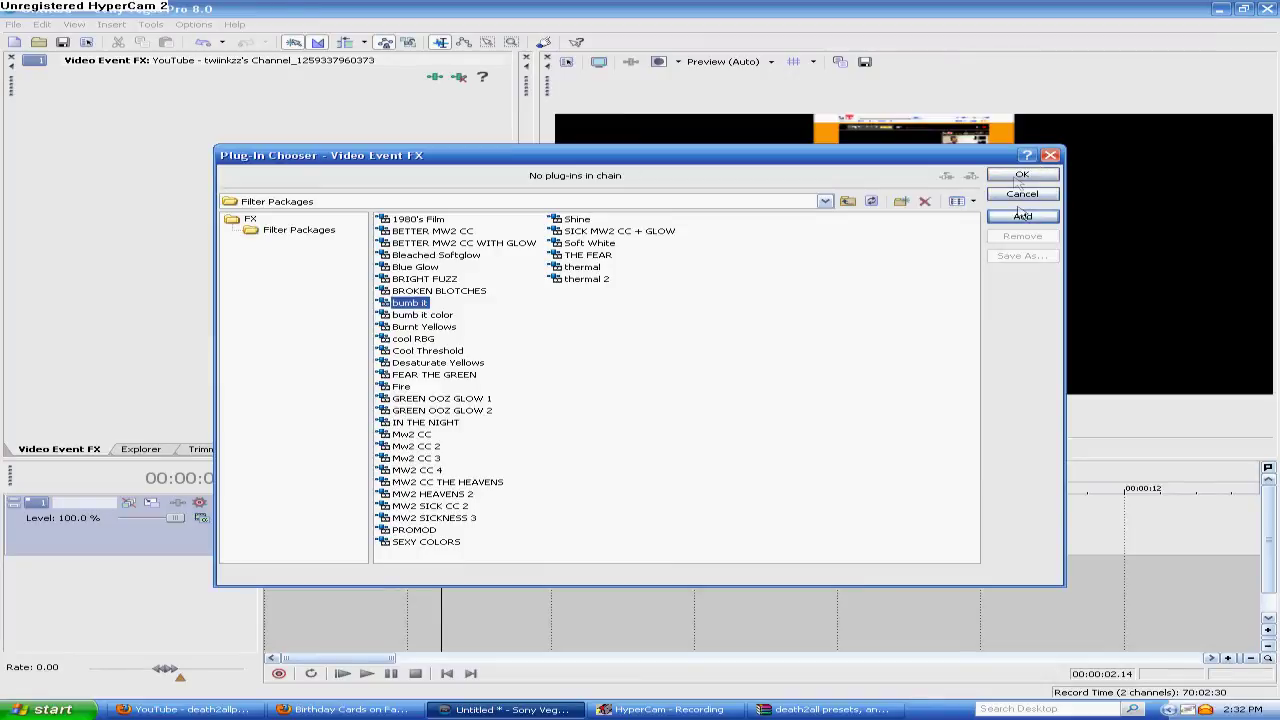
pyautogui.click(414, 280)
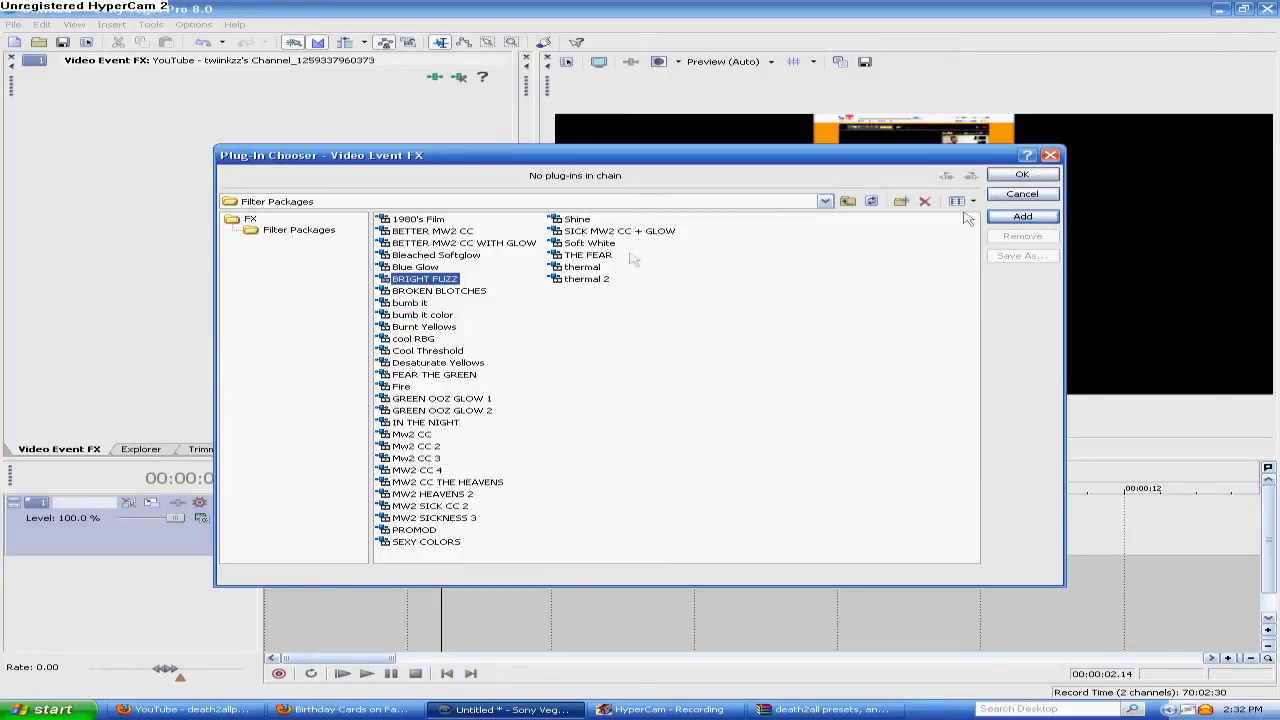
pyautogui.click(1022, 216)
pyautogui.click(392, 354)
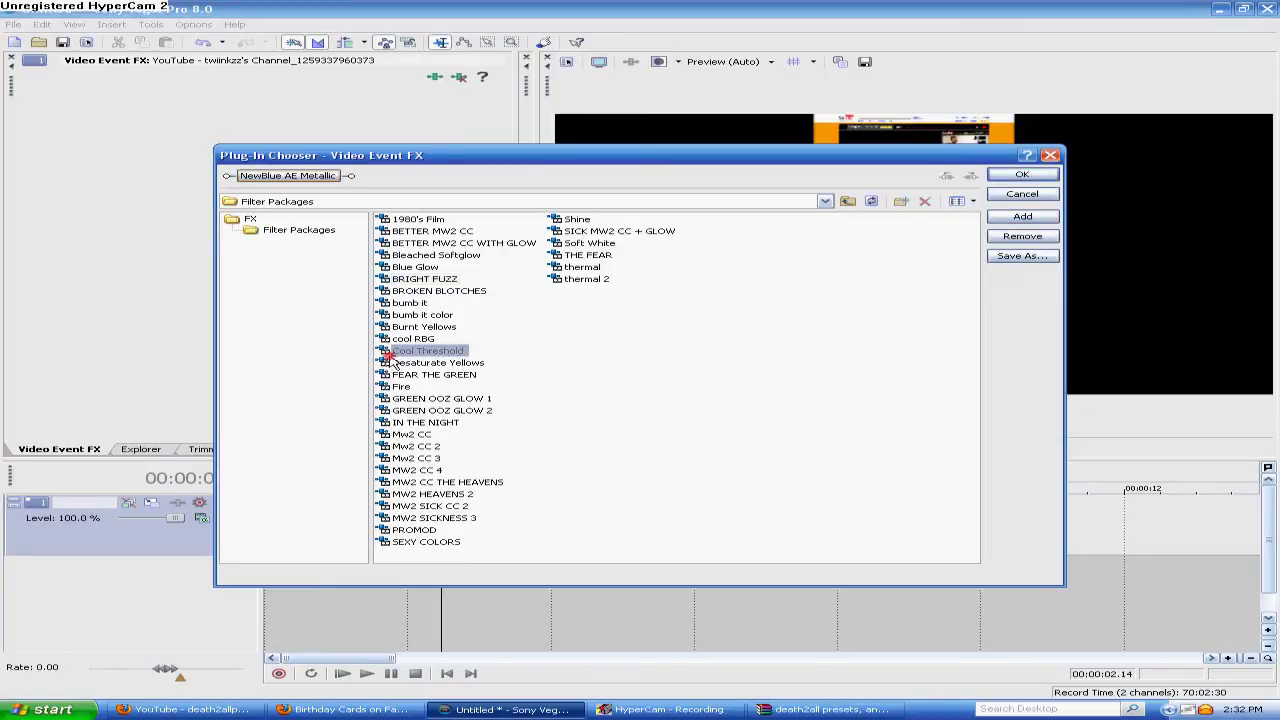
pyautogui.click(1043, 218)
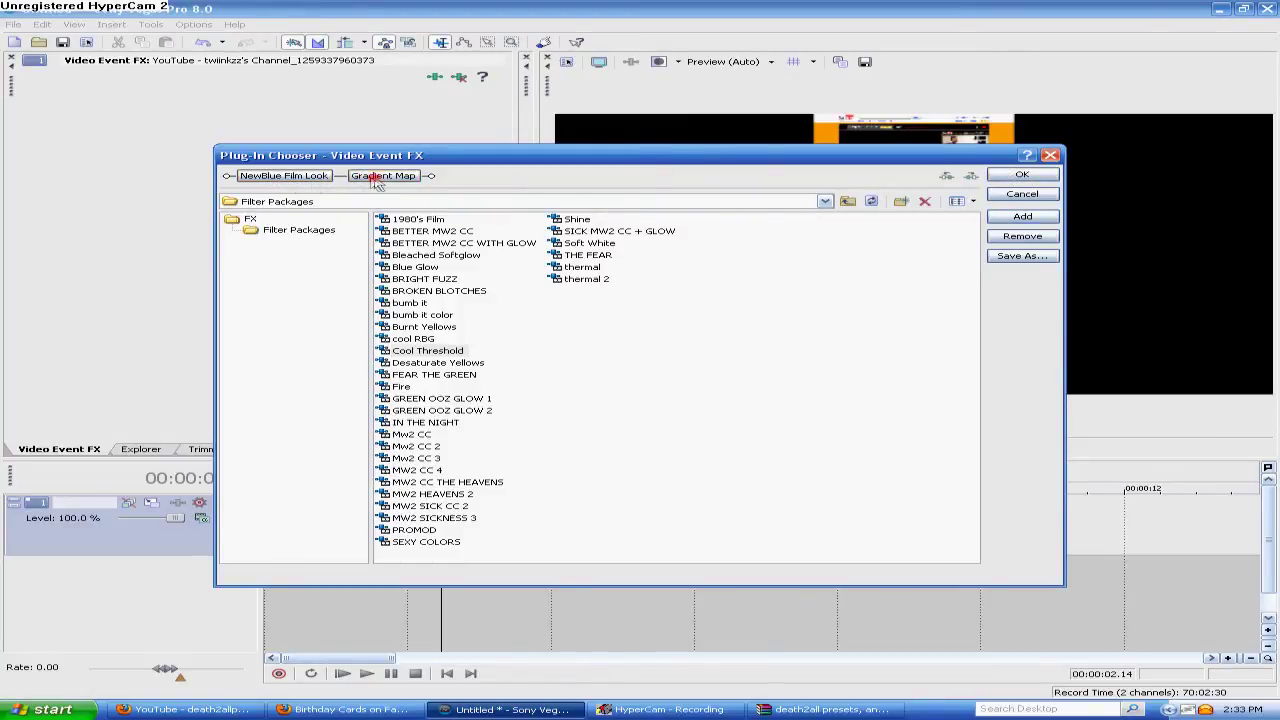
pyautogui.click(1044, 238)
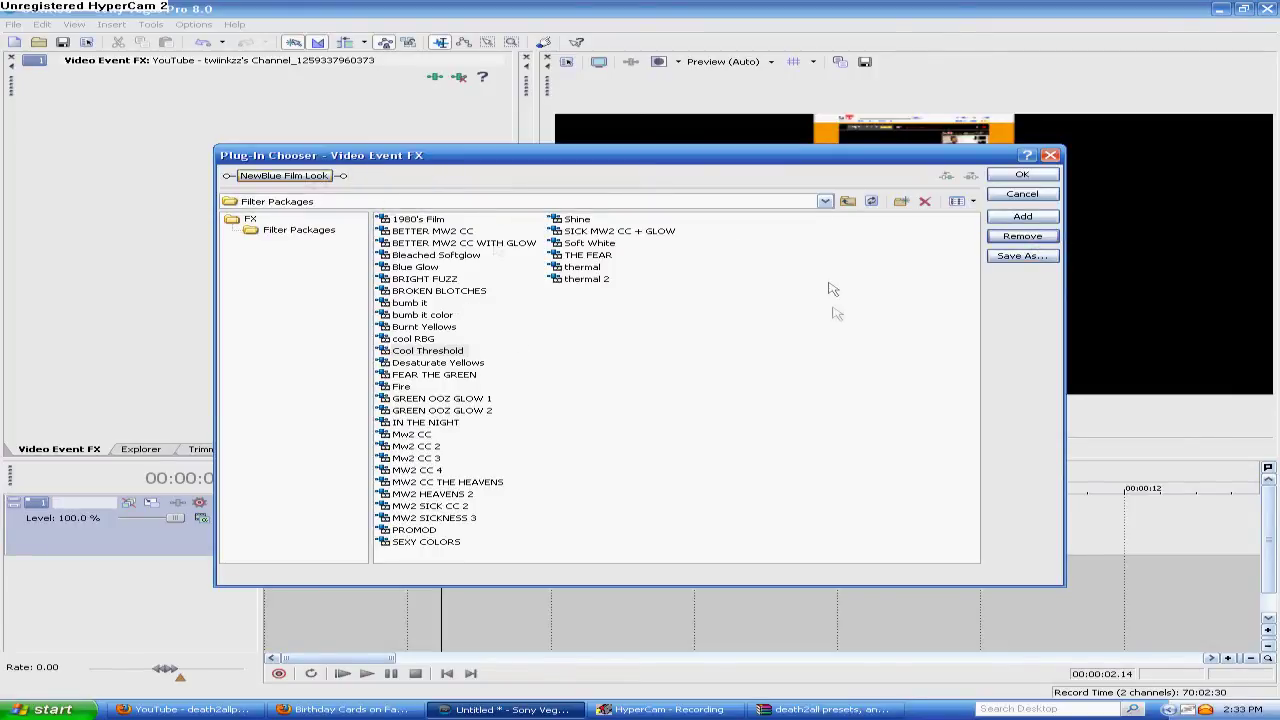
pyautogui.click(1000, 238)
pyautogui.click(413, 279)
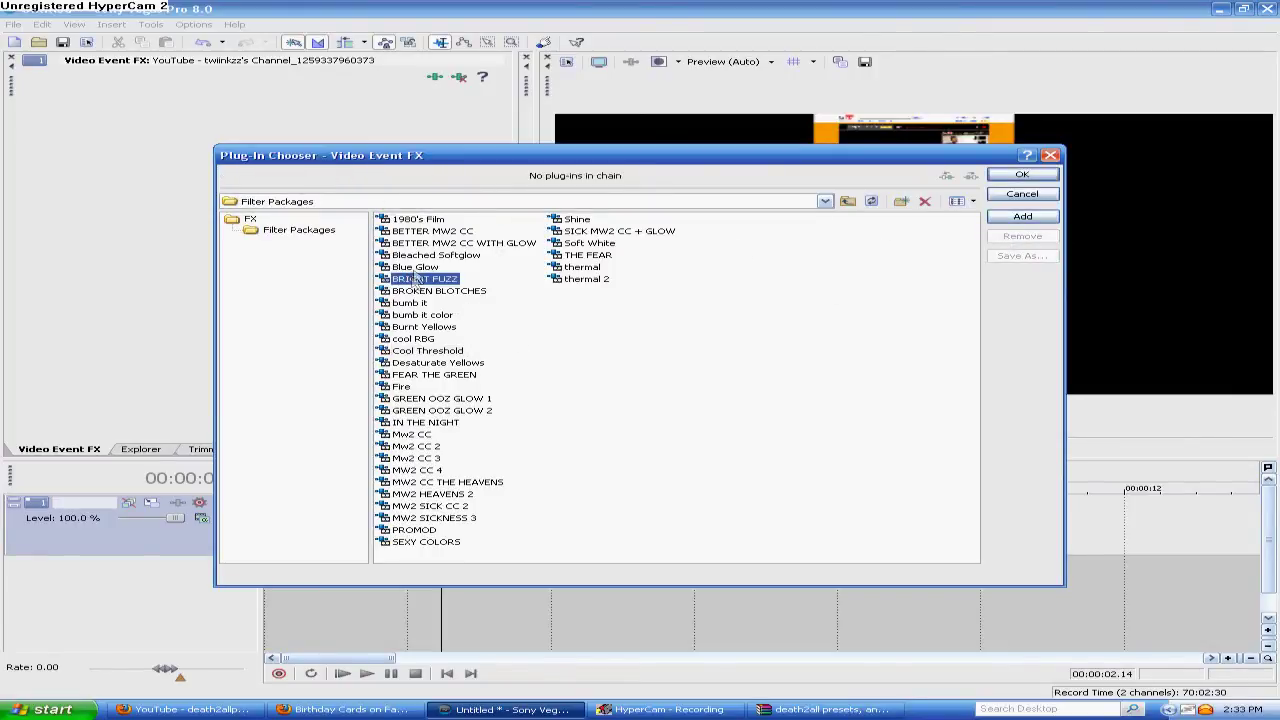
# Step: Close the plug-in chooser and delete the screenshot clip from the timeline
pyautogui.click(1050, 156)
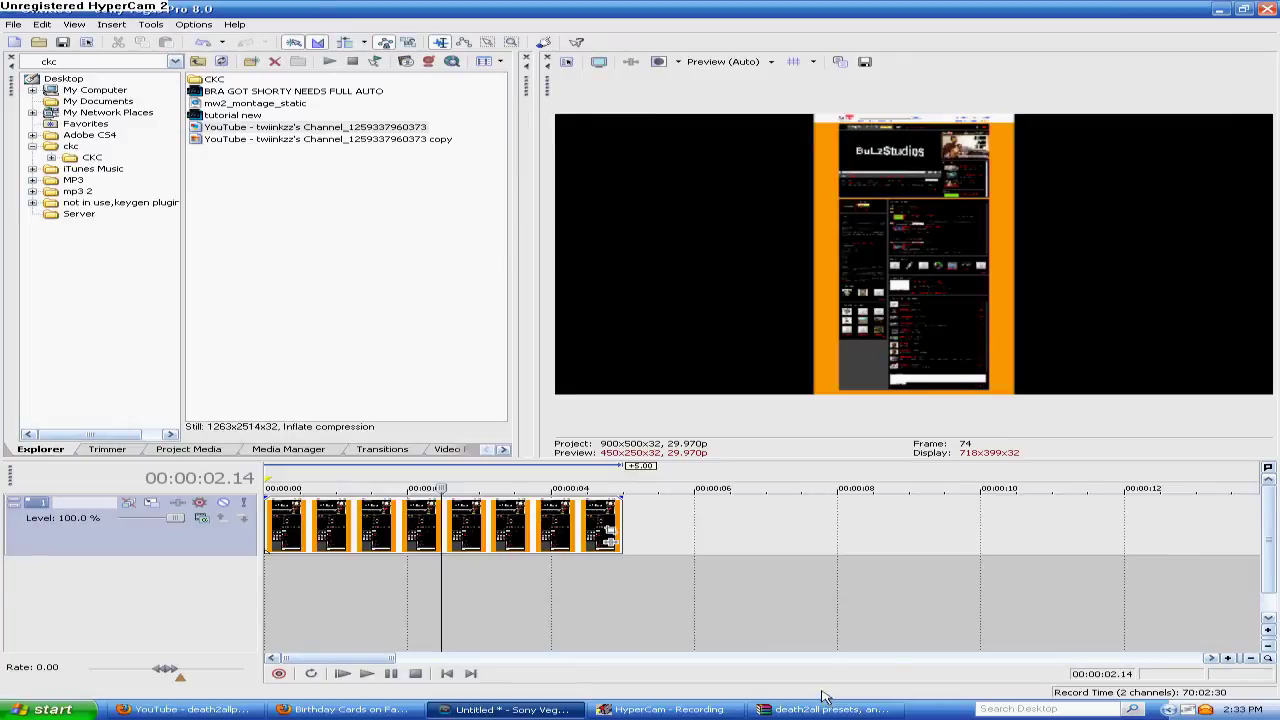
pyautogui.rightClick(466, 540)
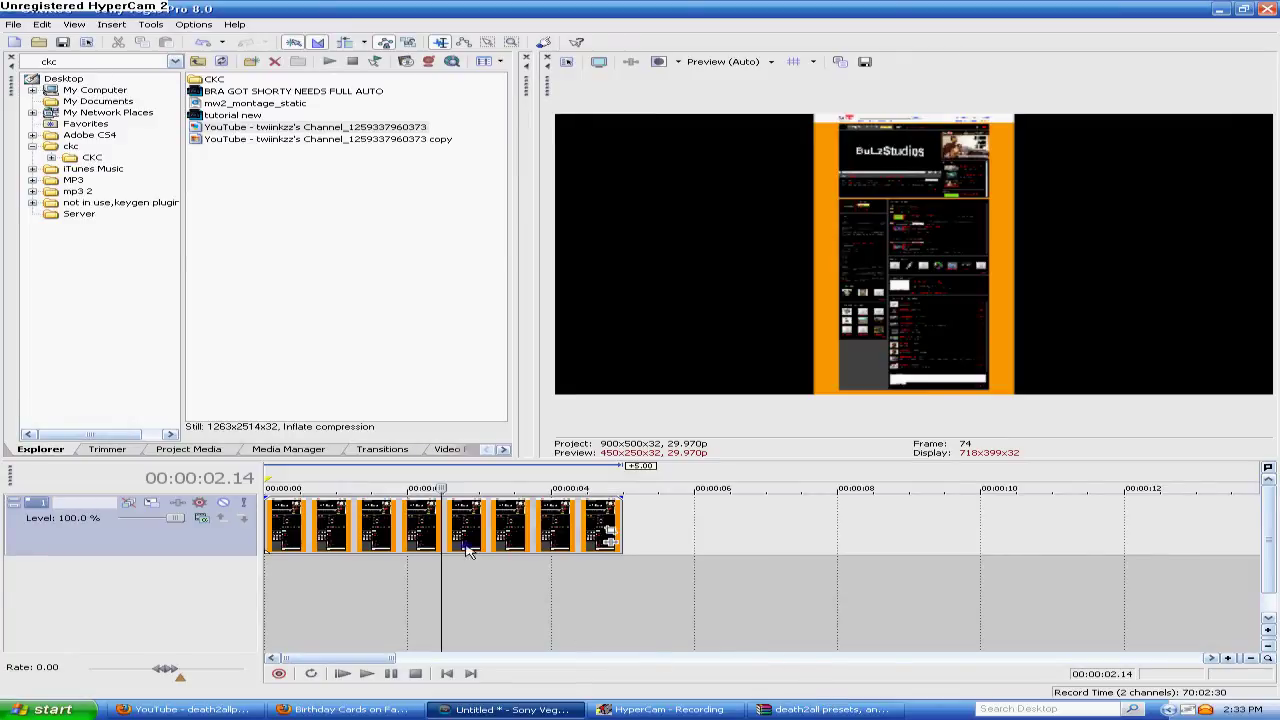
pyautogui.click(548, 372)
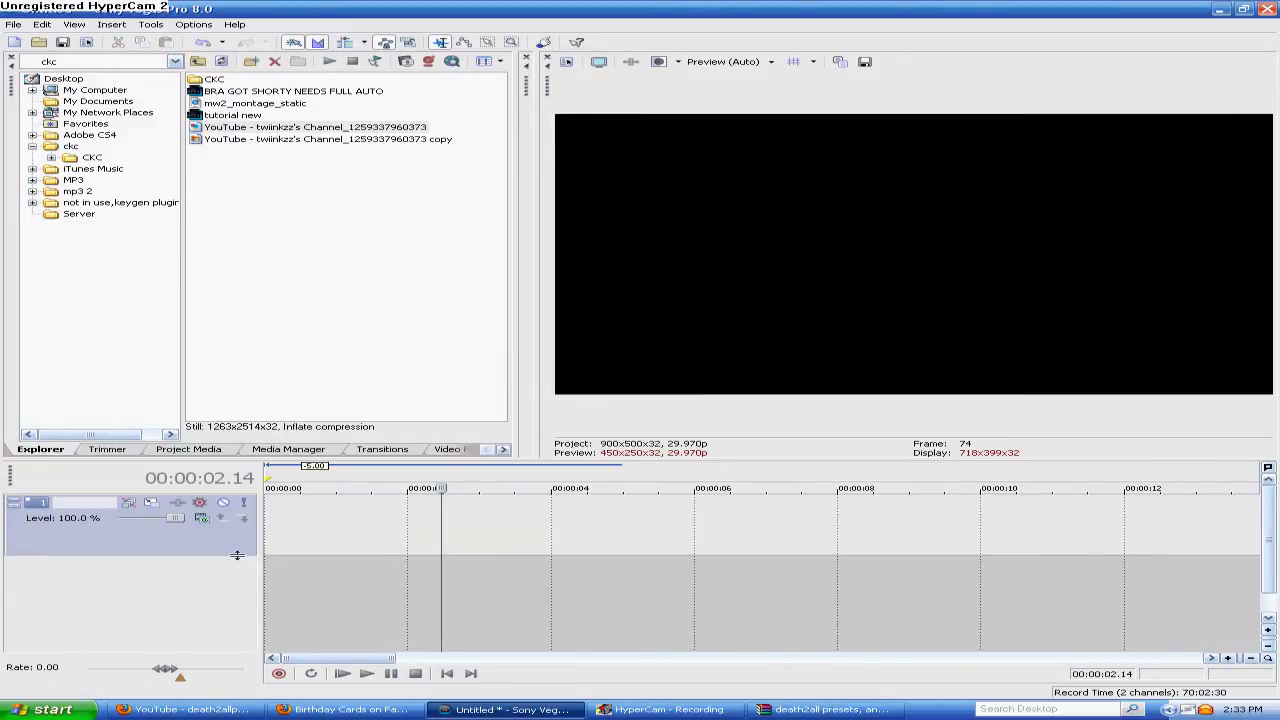
# Step: Make the video track slightly taller and open the recorder's window options
pyautogui.moveTo(234, 533); pyautogui.dragTo(234, 546)
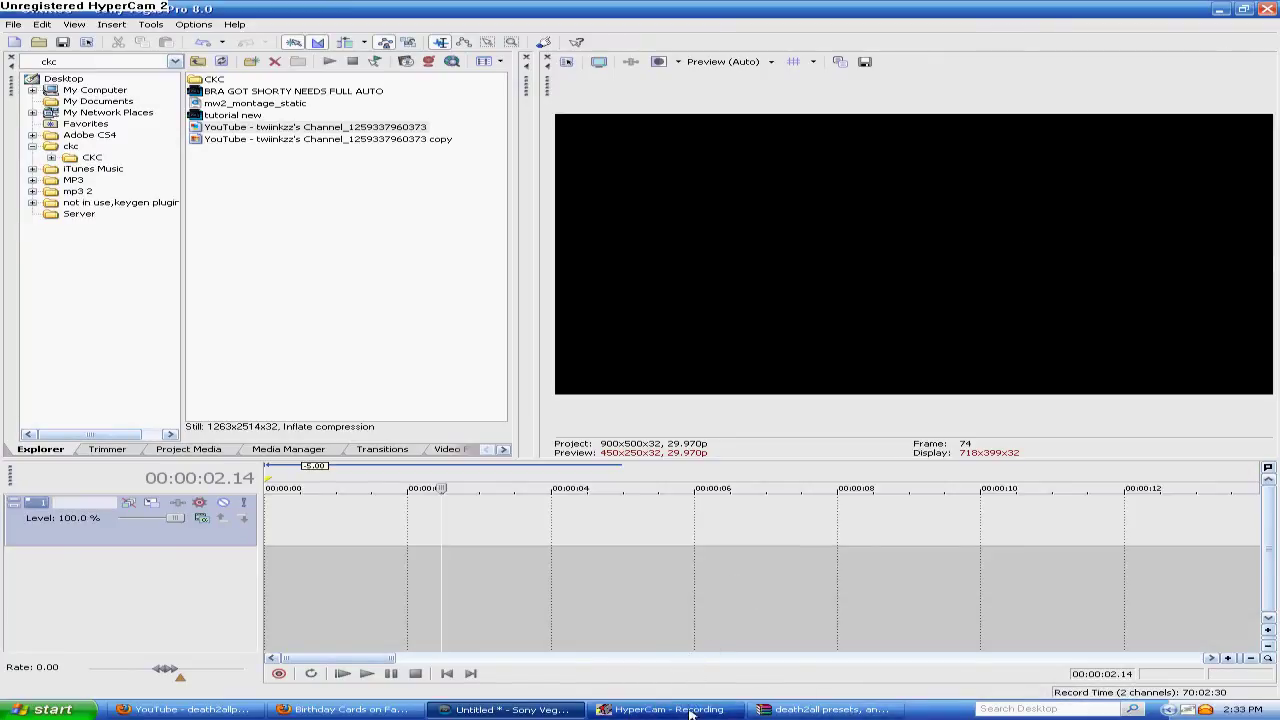
pyautogui.rightClick(676, 709)
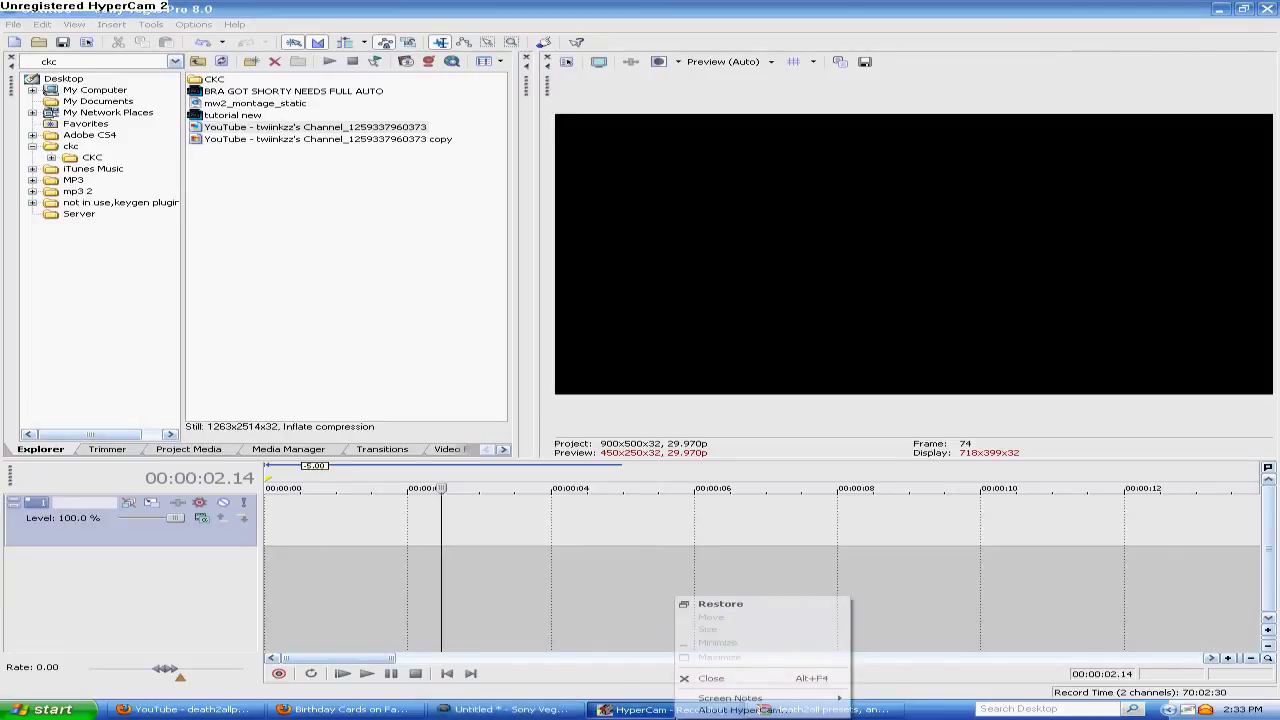